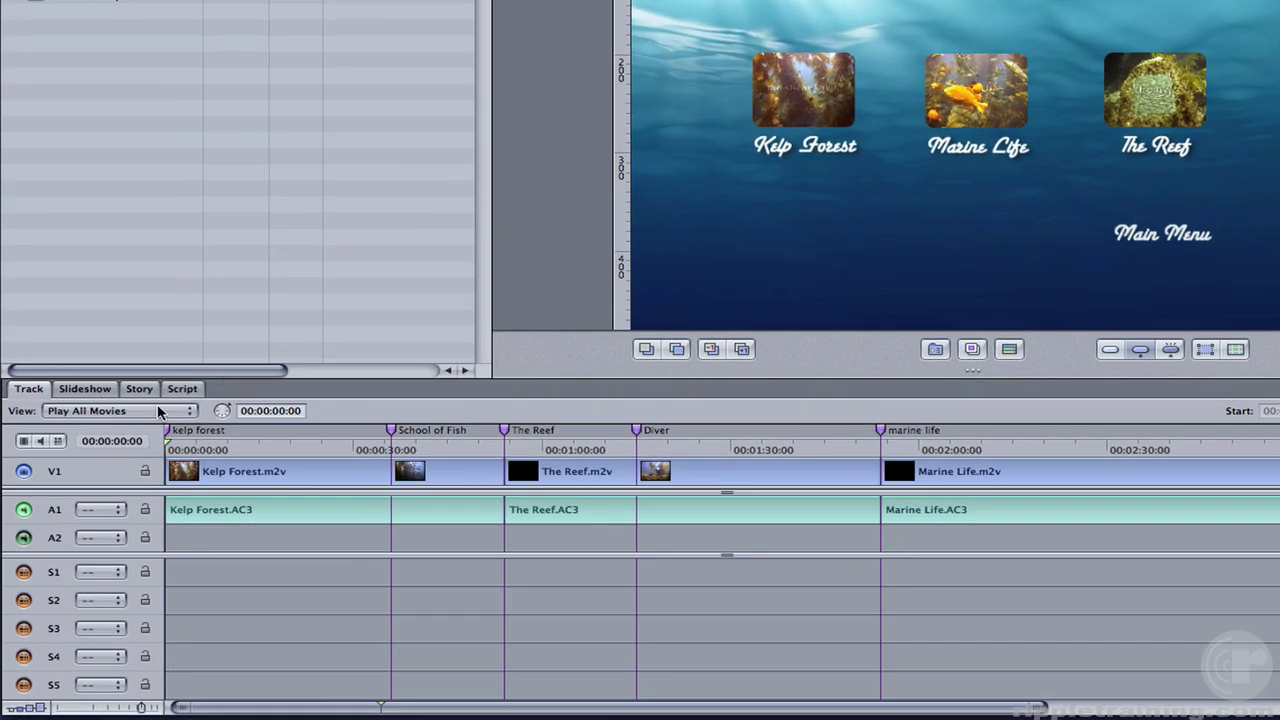
# Switch the Track editor's view from Play All Movies to the Marine Life track
pyautogui.click(110, 501)
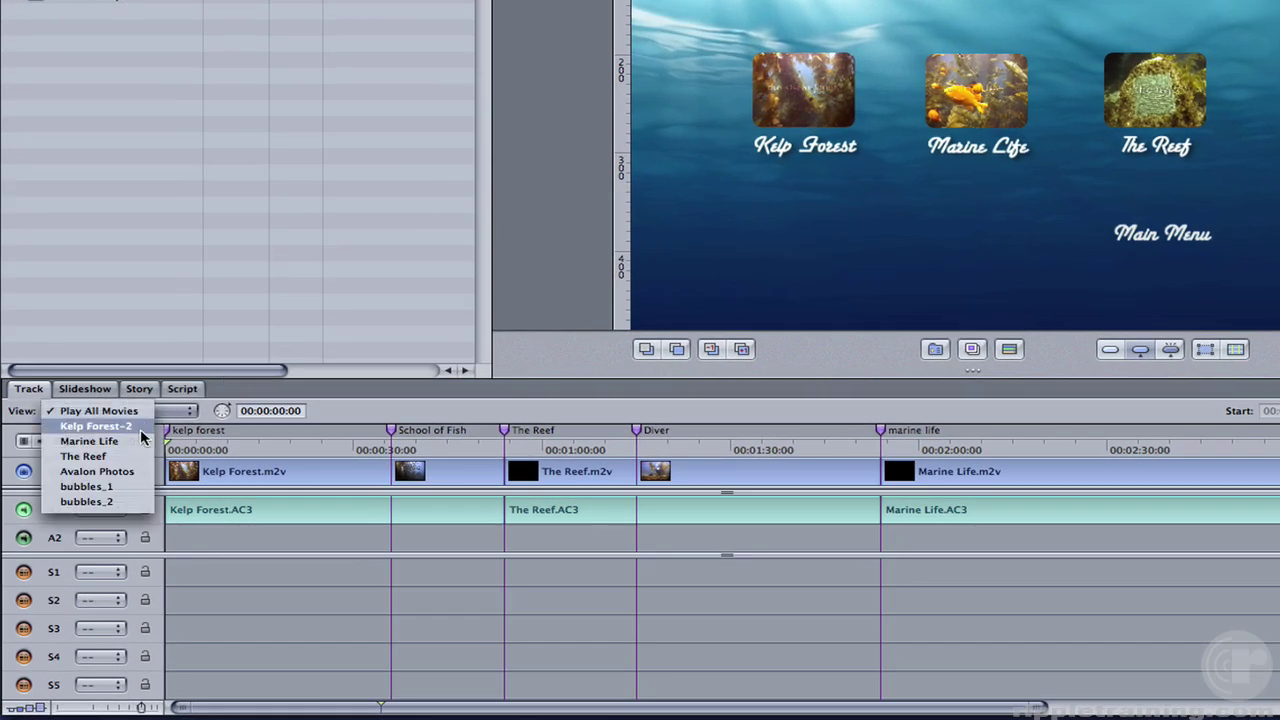
pyautogui.click(95, 441)
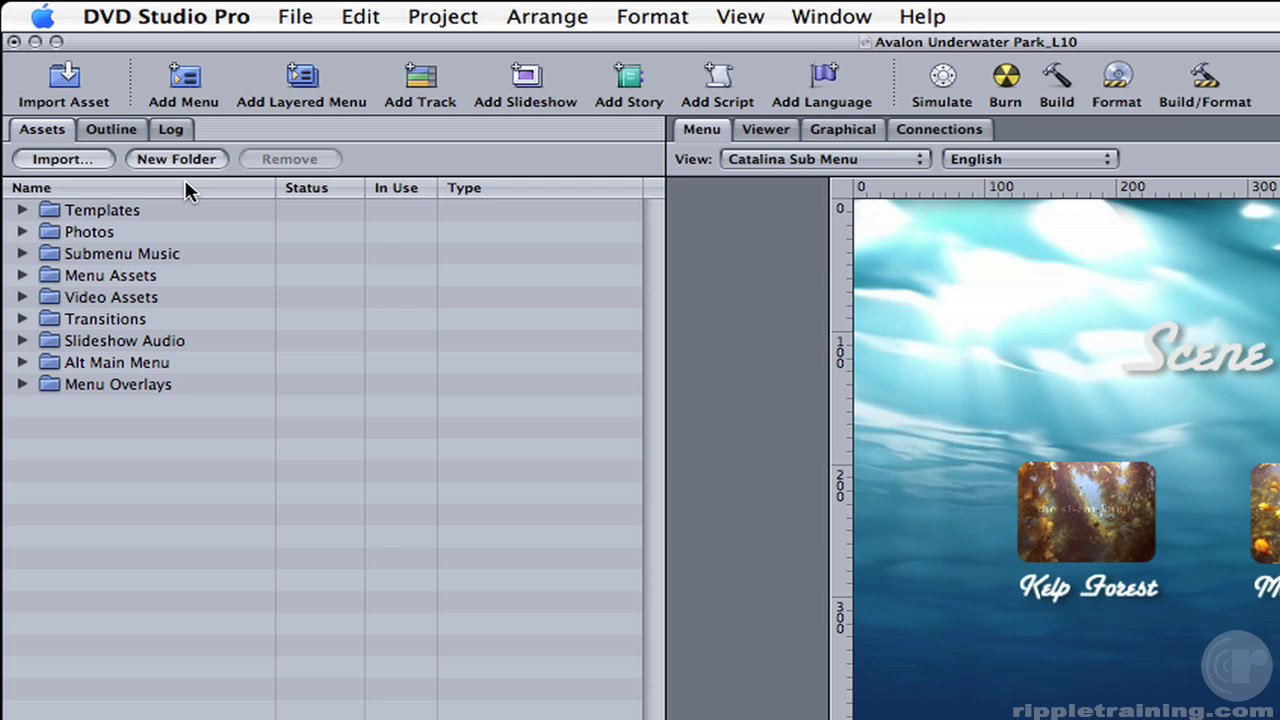
# In the Outline, add a new story, Story 1, to the Marine Life track
pyautogui.click(107, 132)
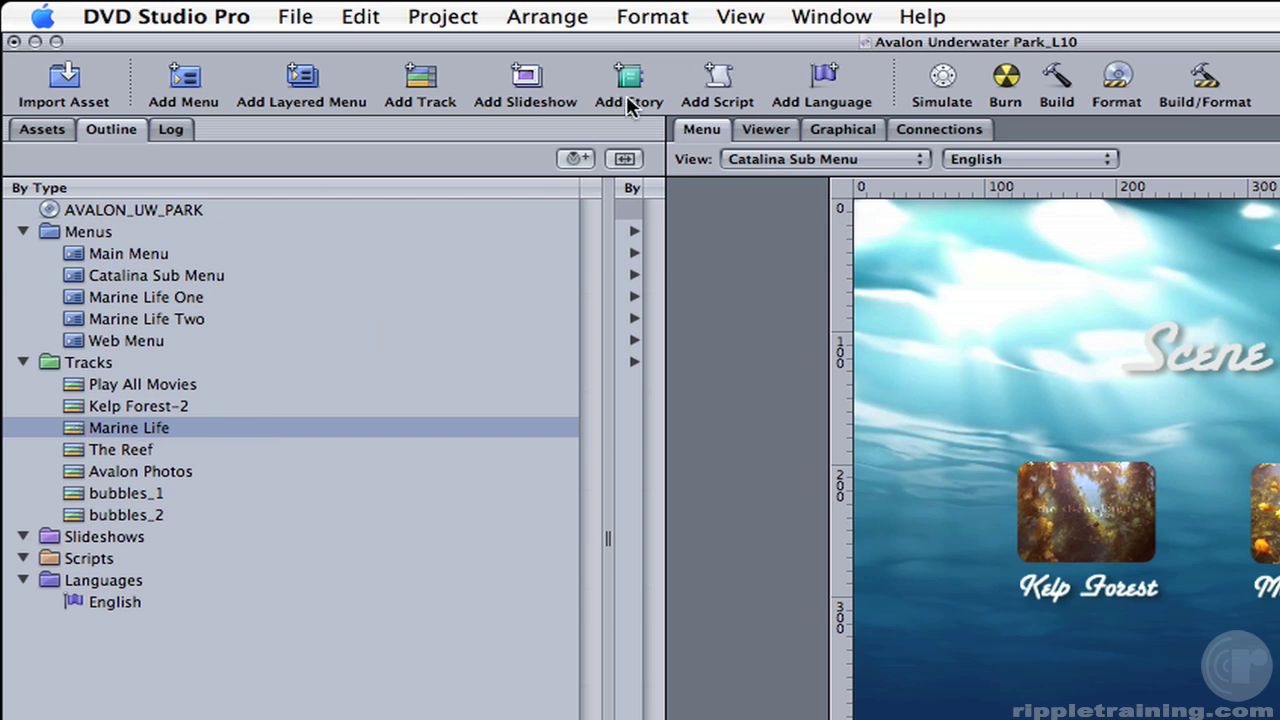
pyautogui.rightClick(76, 427)
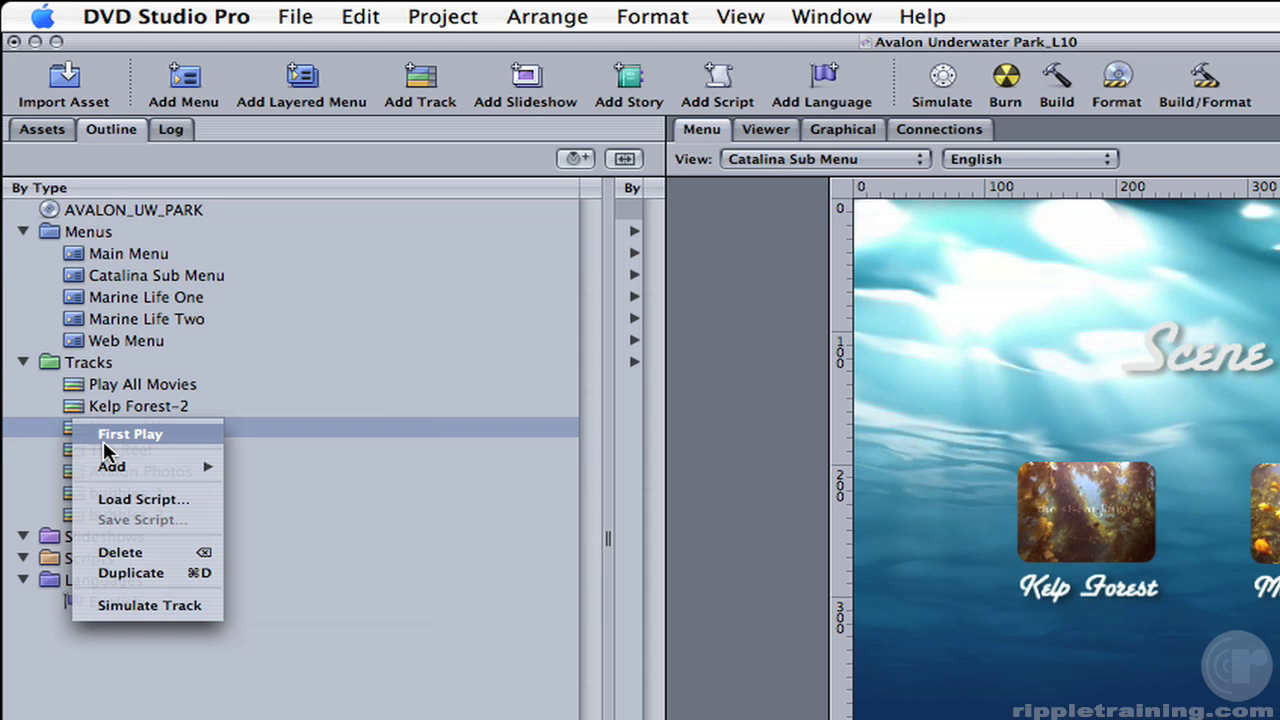
pyautogui.moveTo(180, 466)
pyautogui.click(279, 527)
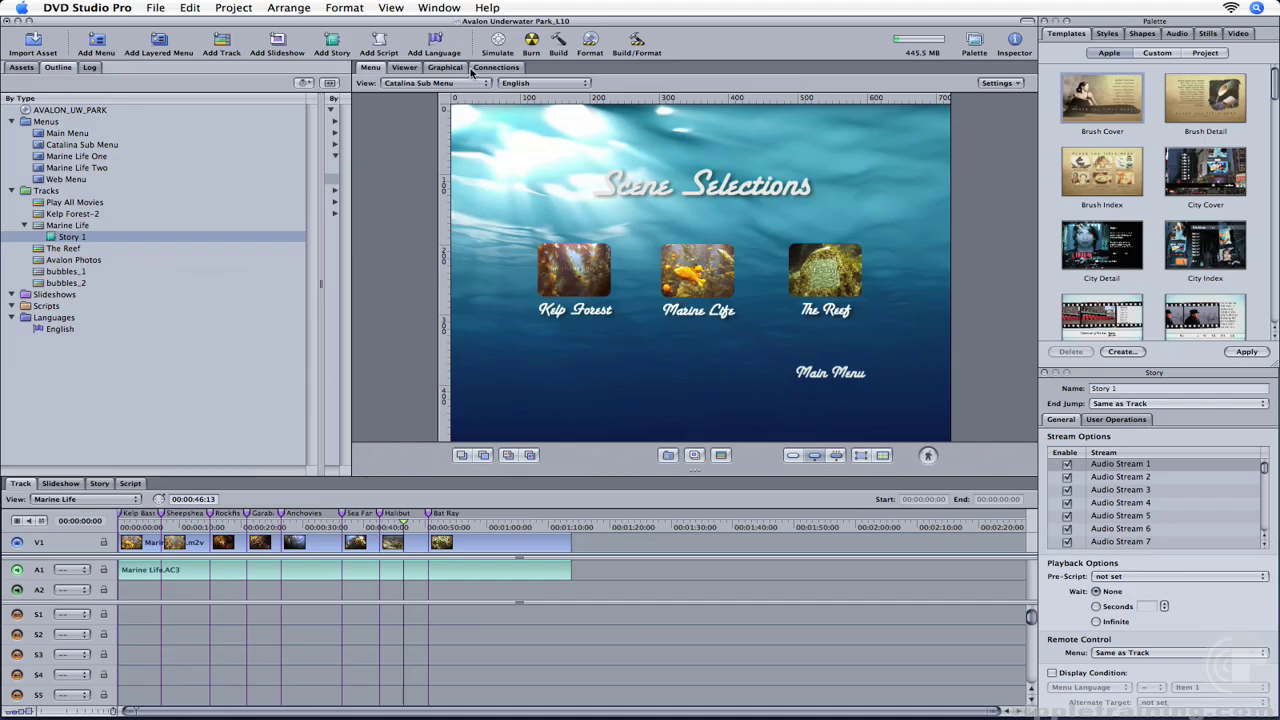
# In the graphical map, move the Story 1 node left and rename it 'Fish Story'
pyautogui.click(842, 129)
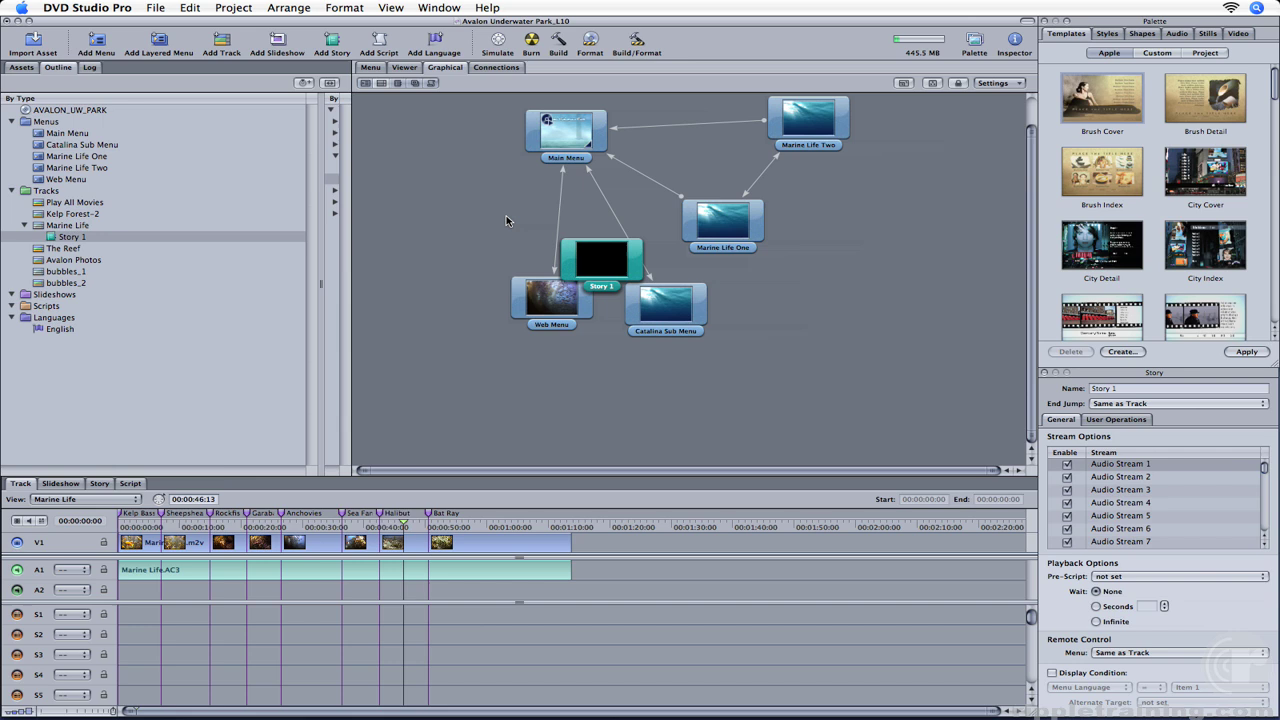
pyautogui.moveTo(590, 255); pyautogui.dragTo(463, 210)
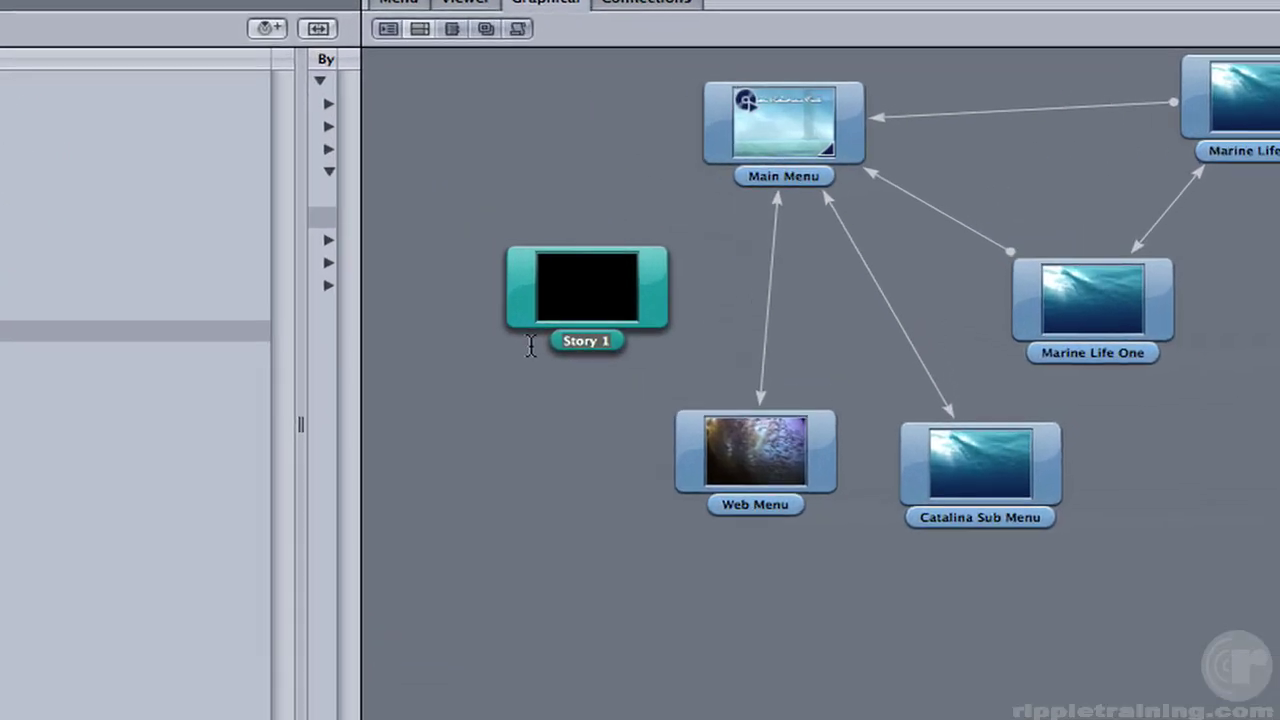
pyautogui.write('Fish Story')
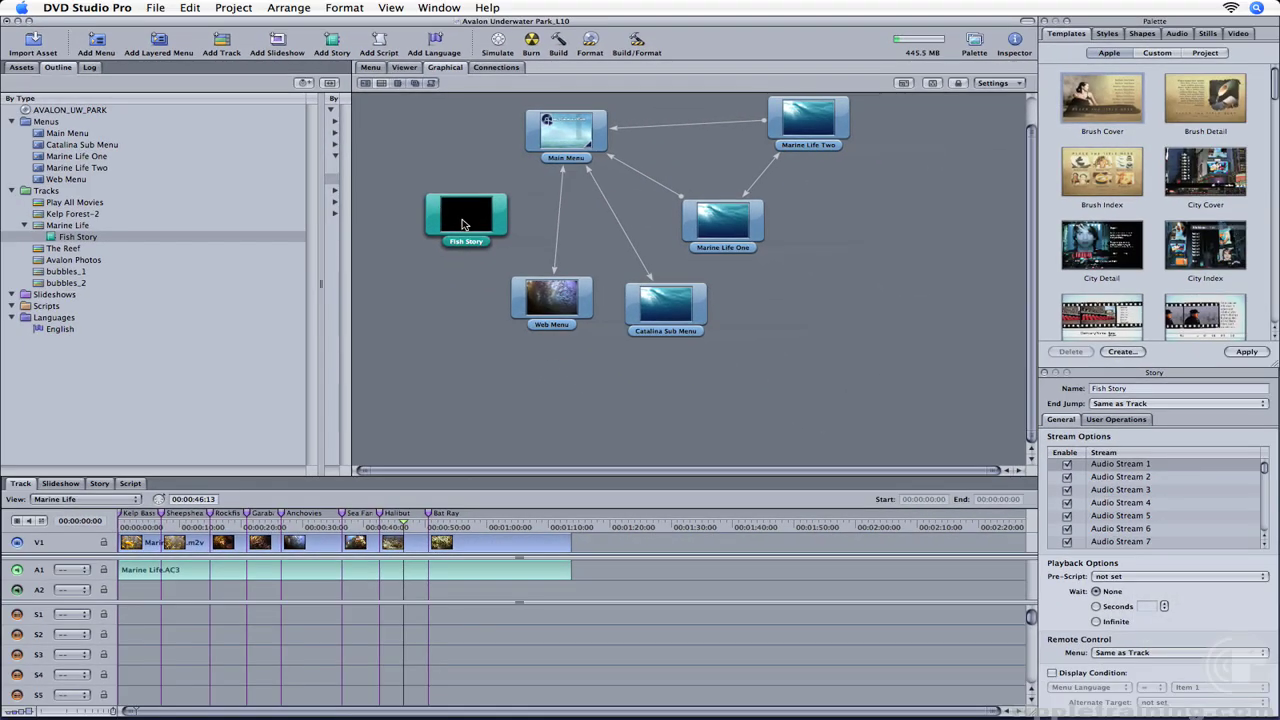
# Open Fish Story in the Story editor, showing Marine Life's eight track markers
pyautogui.doubleClick(462, 226)
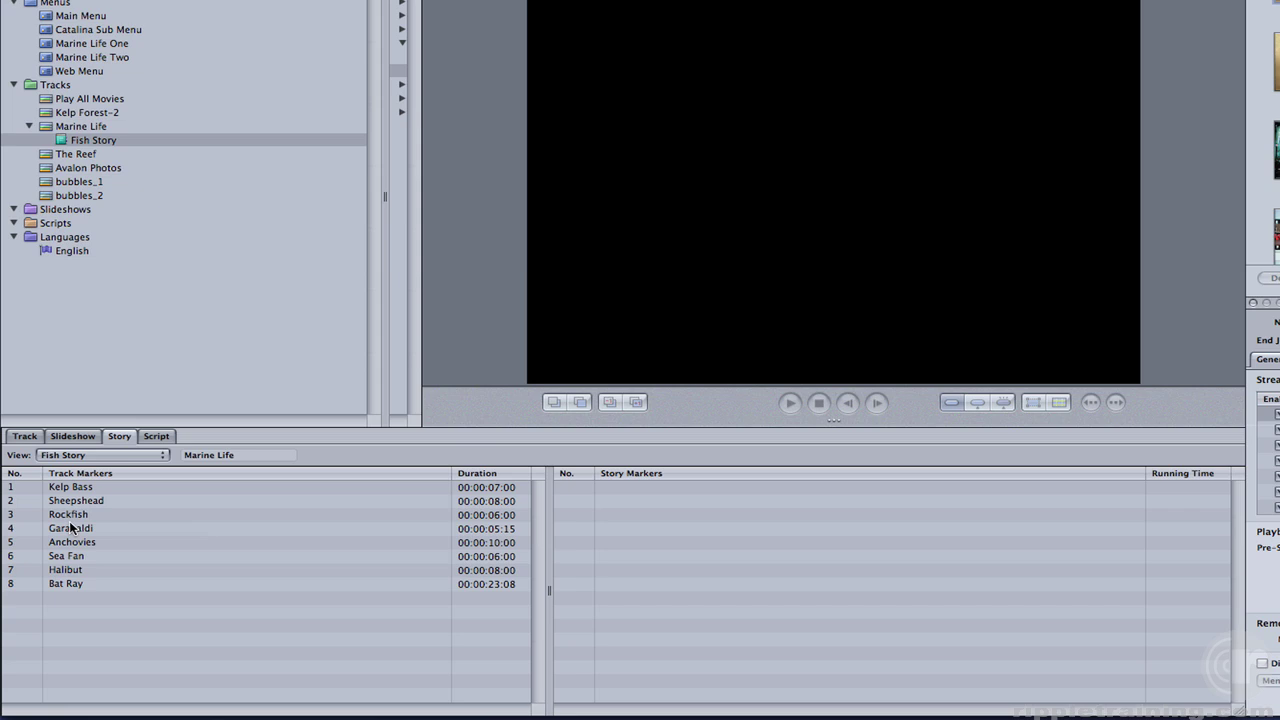
# Add the Garabaldi, Halibut and Sheepshead markers to Fish Story, previewing playback in the Viewer
pyautogui.moveTo(73, 529); pyautogui.dragTo(628, 544)
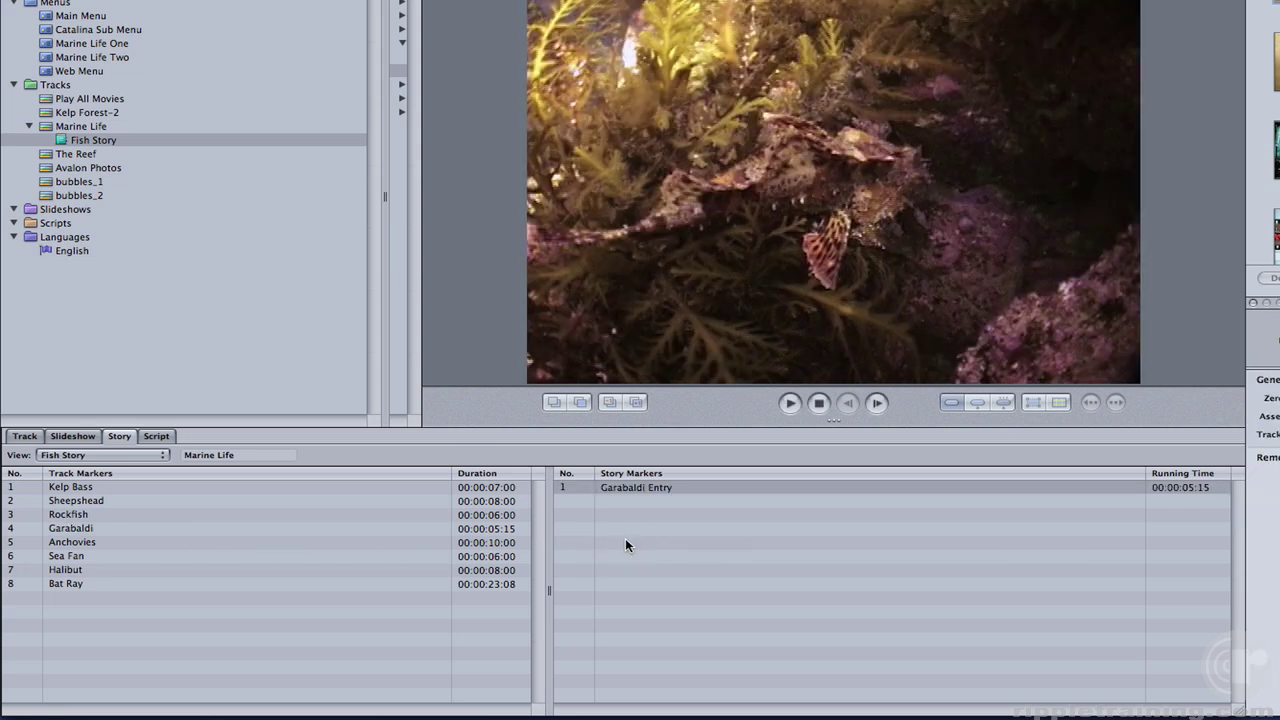
pyautogui.press('space')
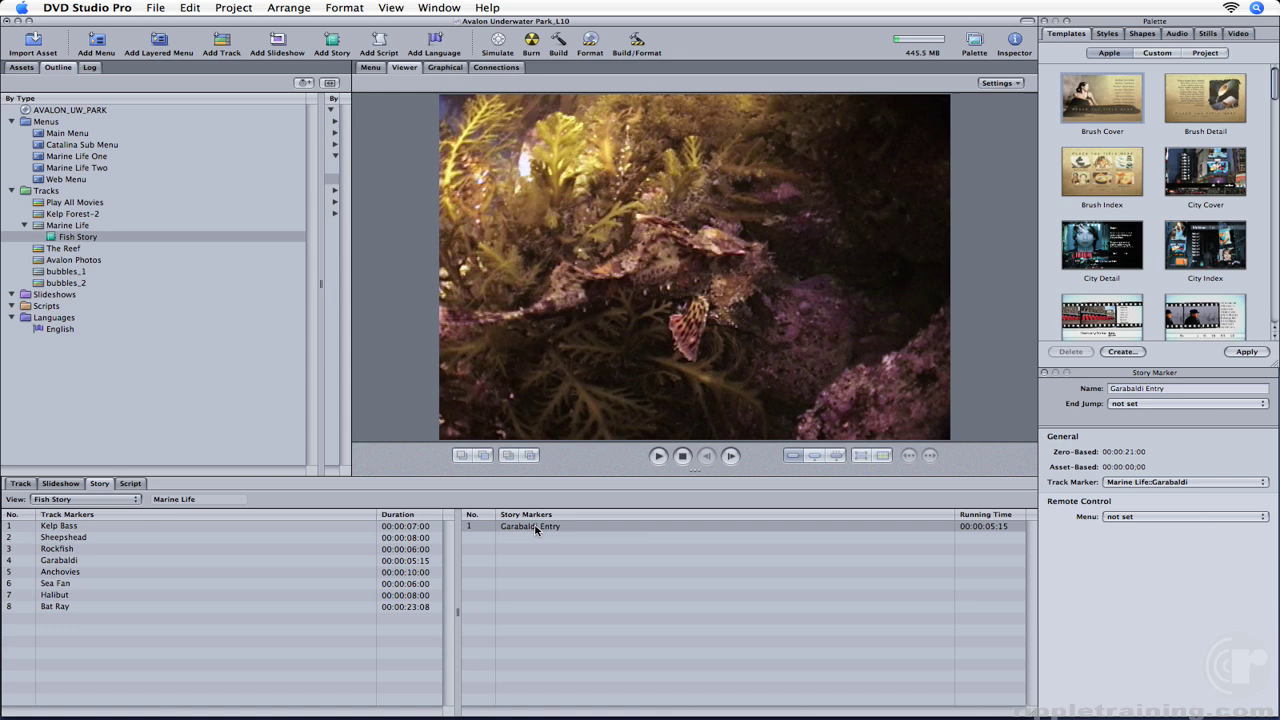
pyautogui.moveTo(45, 597); pyautogui.dragTo(525, 606)
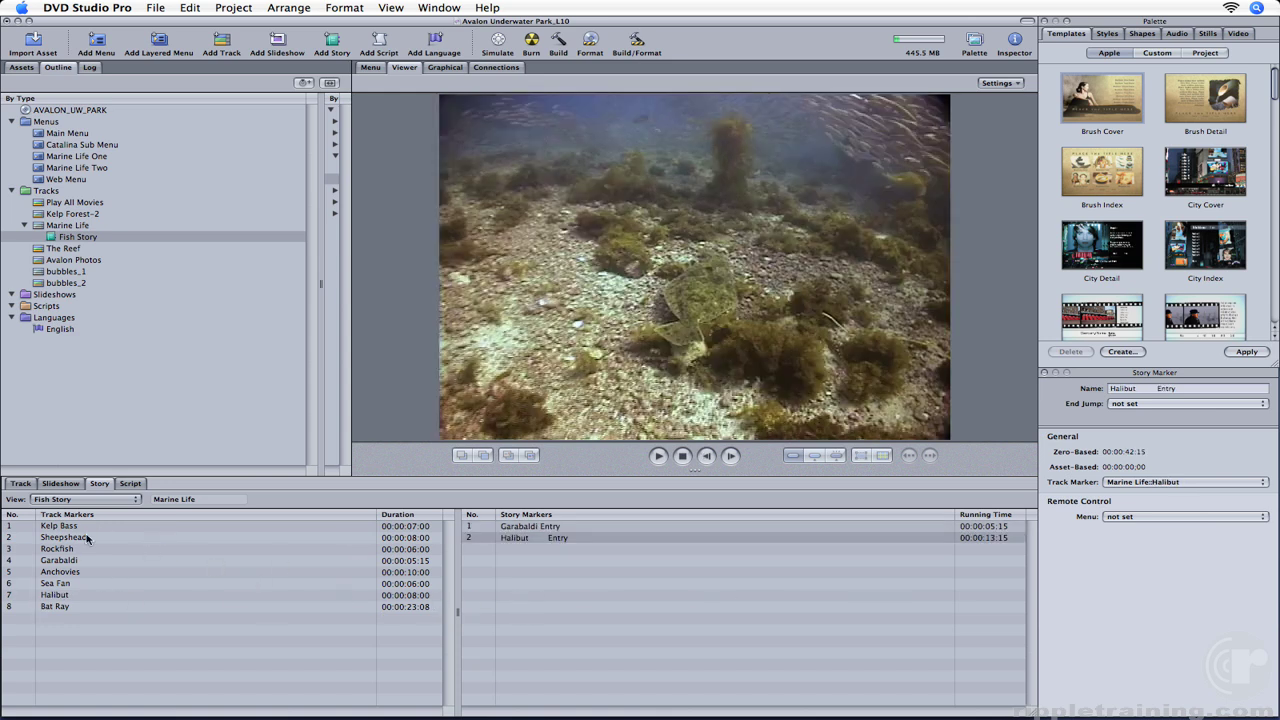
pyautogui.moveTo(90, 540)
pyautogui.mouseDown()
pyautogui.moveTo(500, 565)
pyautogui.moveTo(565, 601)
pyautogui.mouseUp()
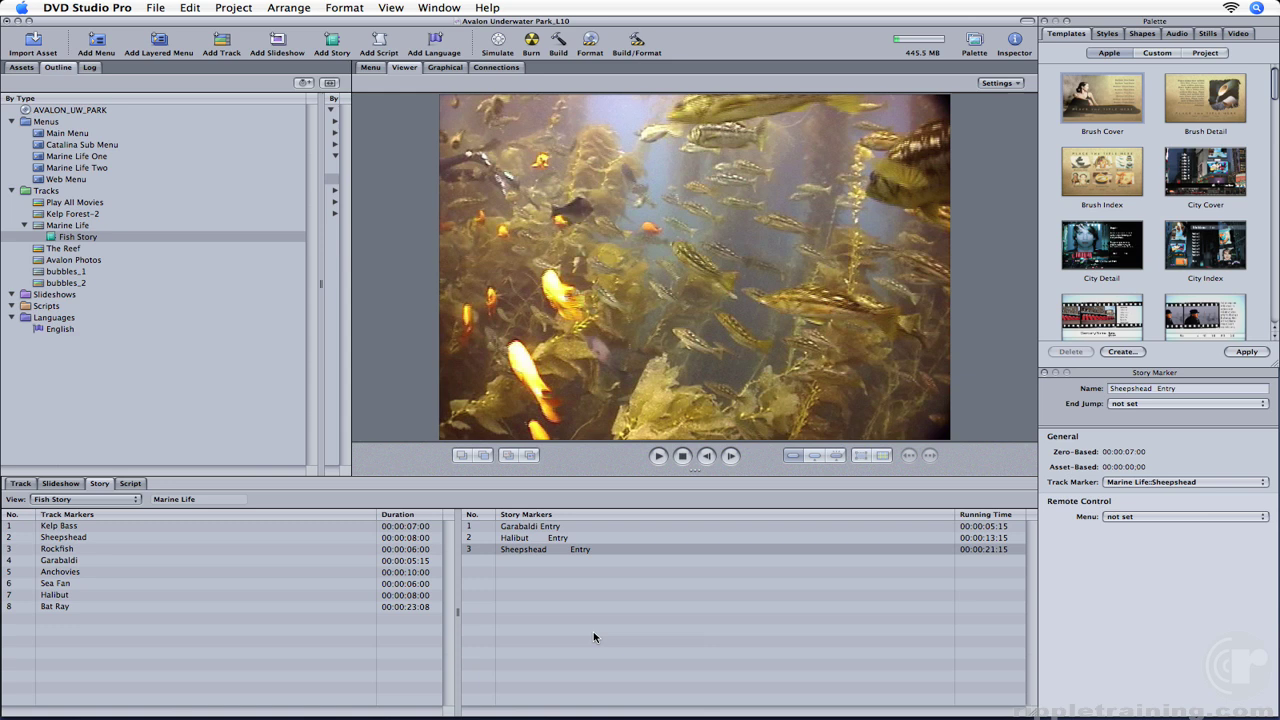
pyautogui.rightClick(594, 634)
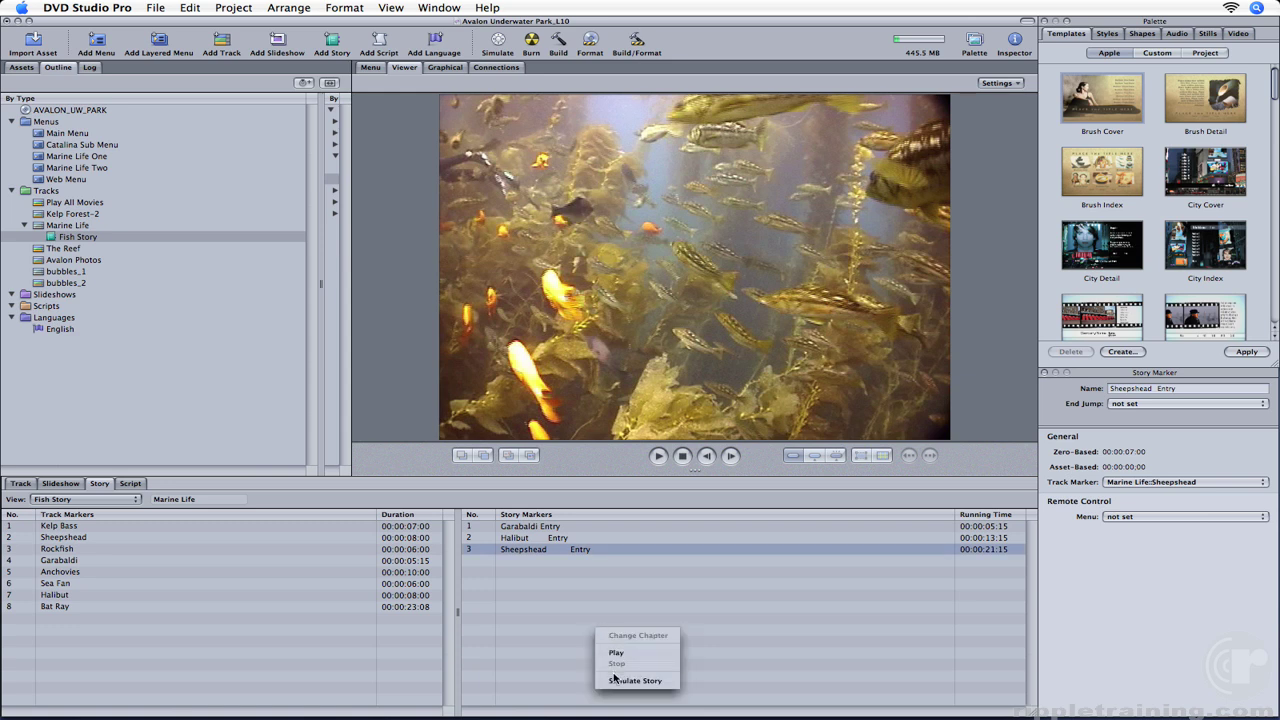
pyautogui.click(616, 680)
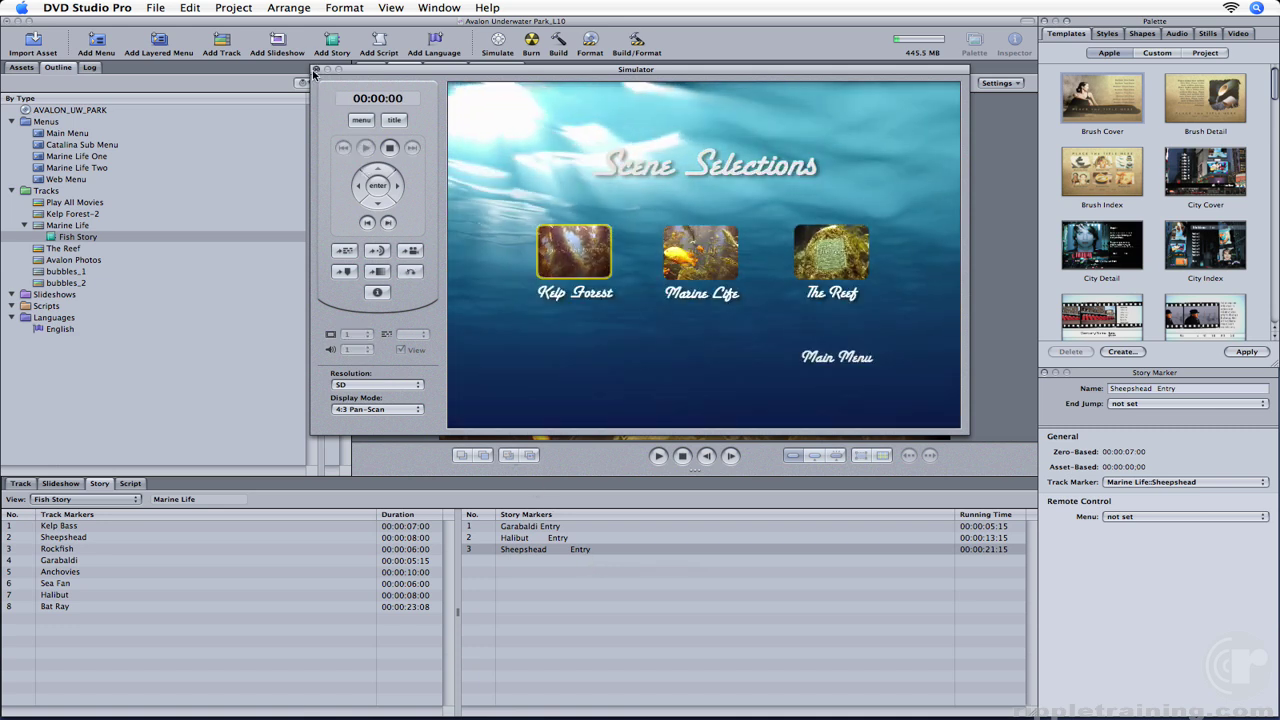
# Close the Simulator, move Sheepshead Entry to the top, and delete the Halibut story marker
pyautogui.press('super+w')
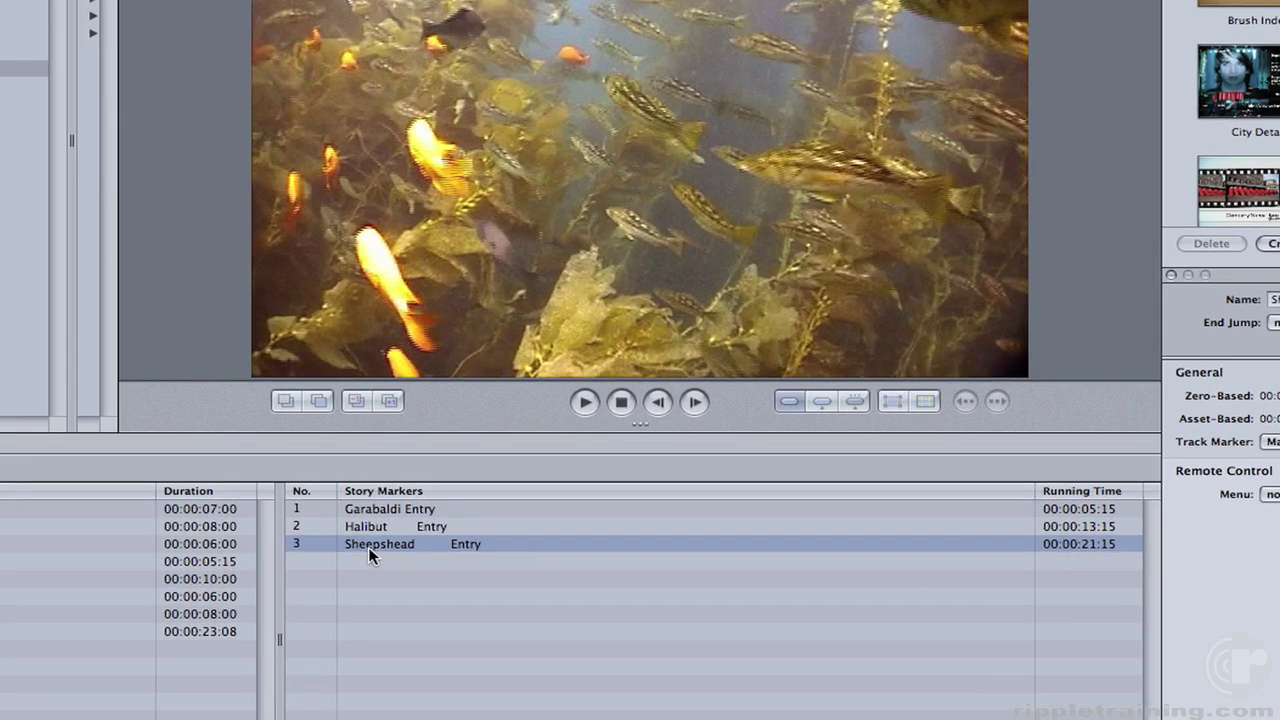
pyautogui.moveTo(427, 550); pyautogui.dragTo(426, 506)
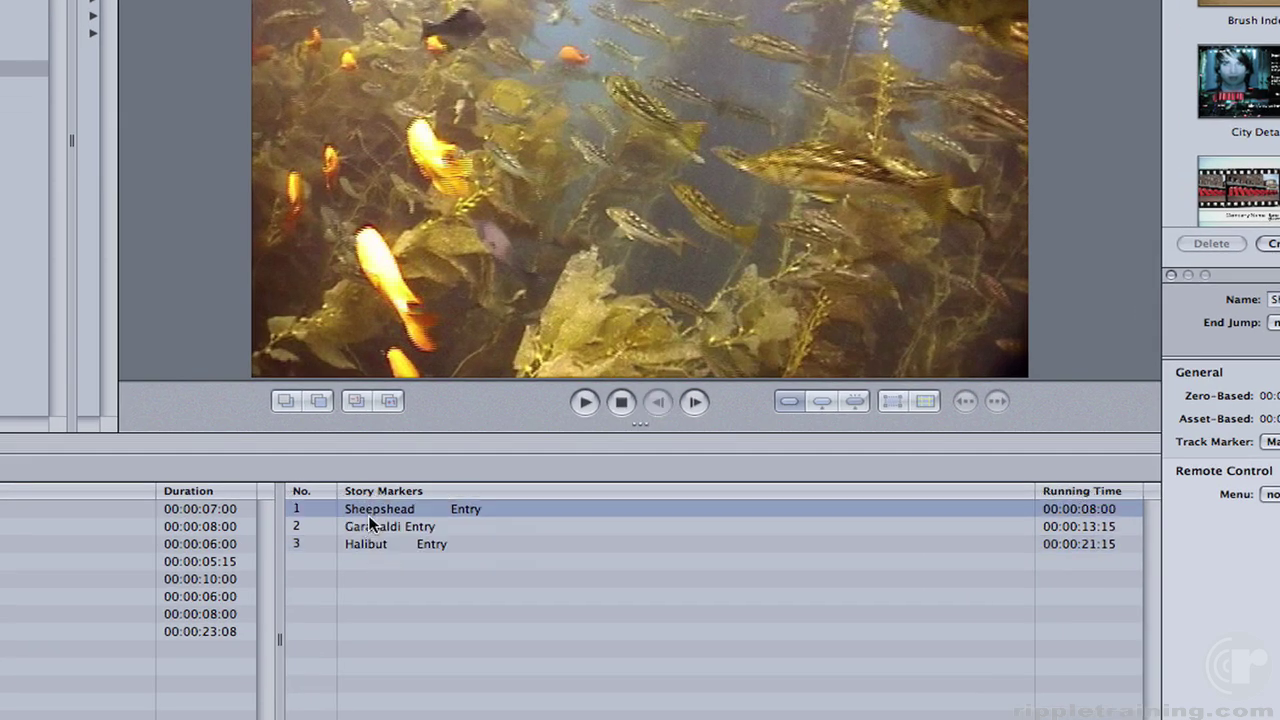
pyautogui.click(367, 543)
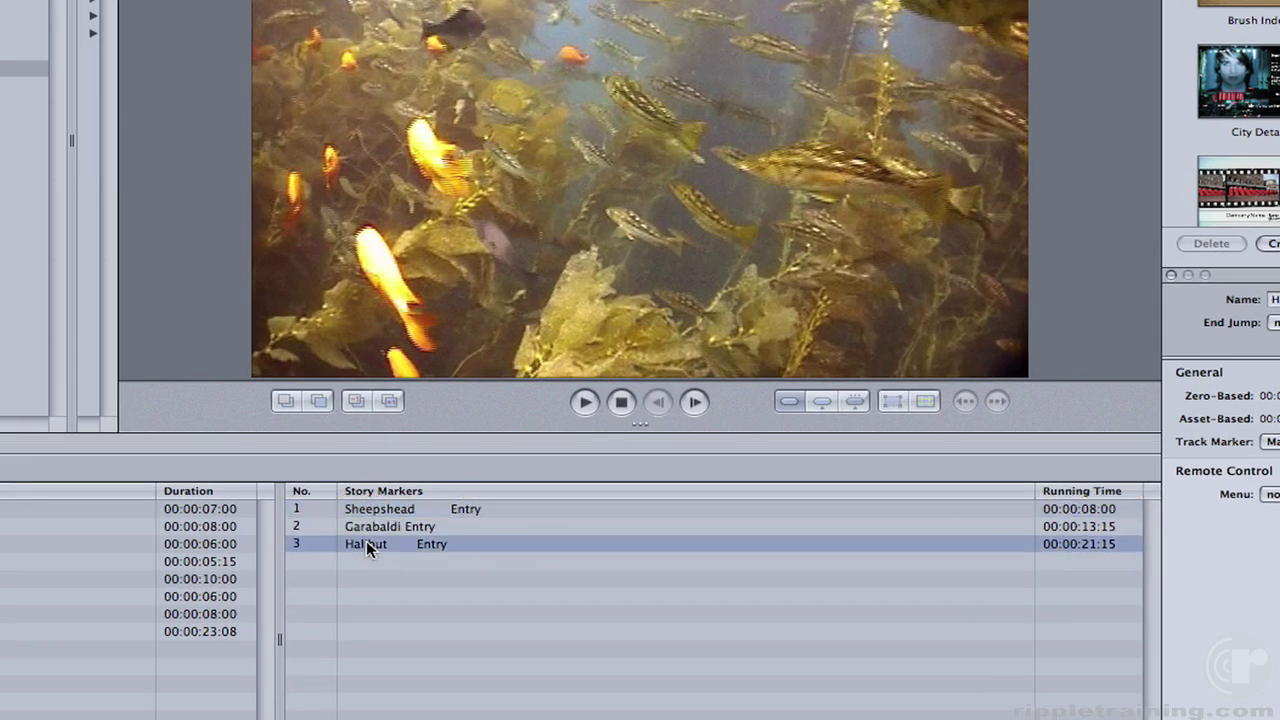
pyautogui.press('Delete')
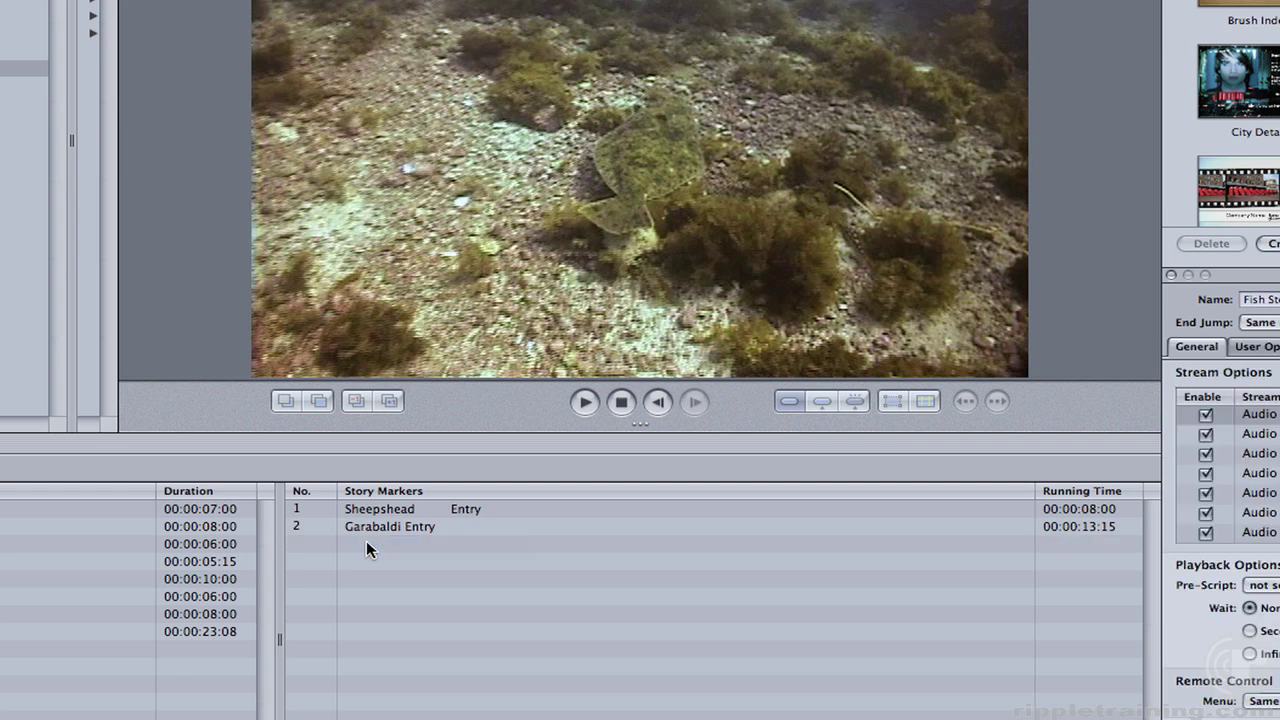
# Change the Garabaldi Entry marker's chapter to Marine Life::Halibut
pyautogui.rightClick(378, 525)
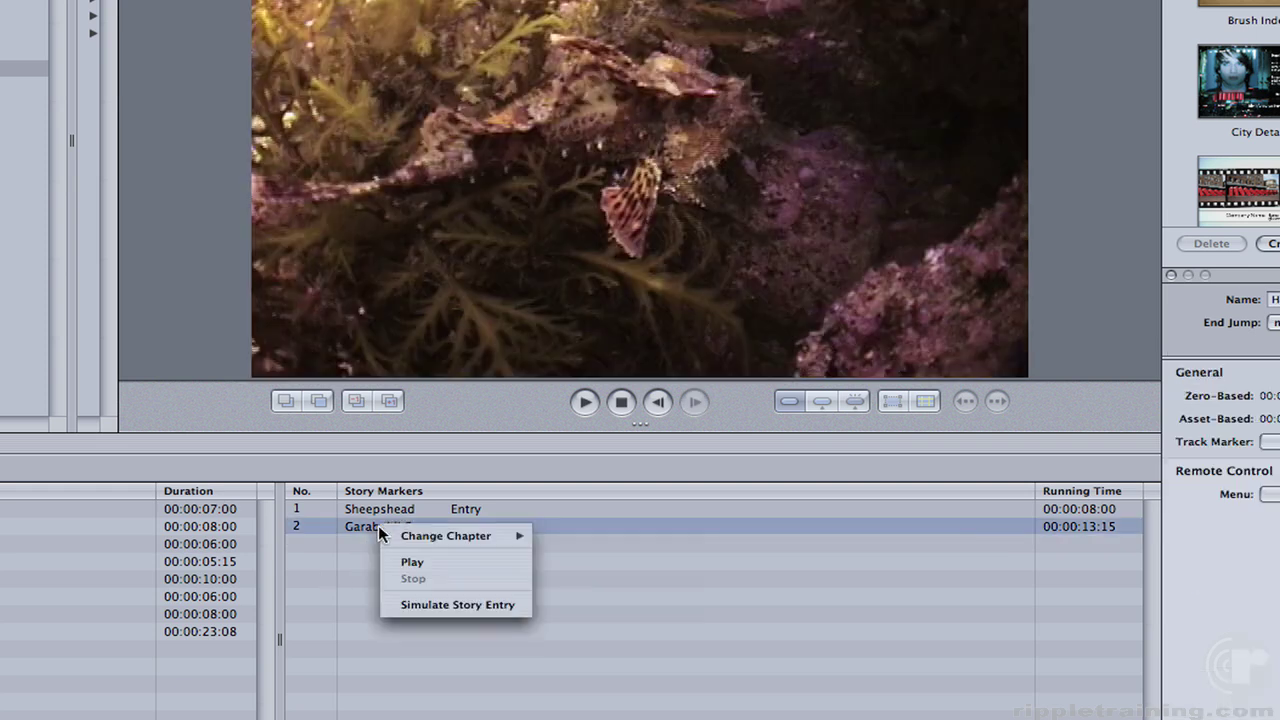
pyautogui.moveTo(384, 534)
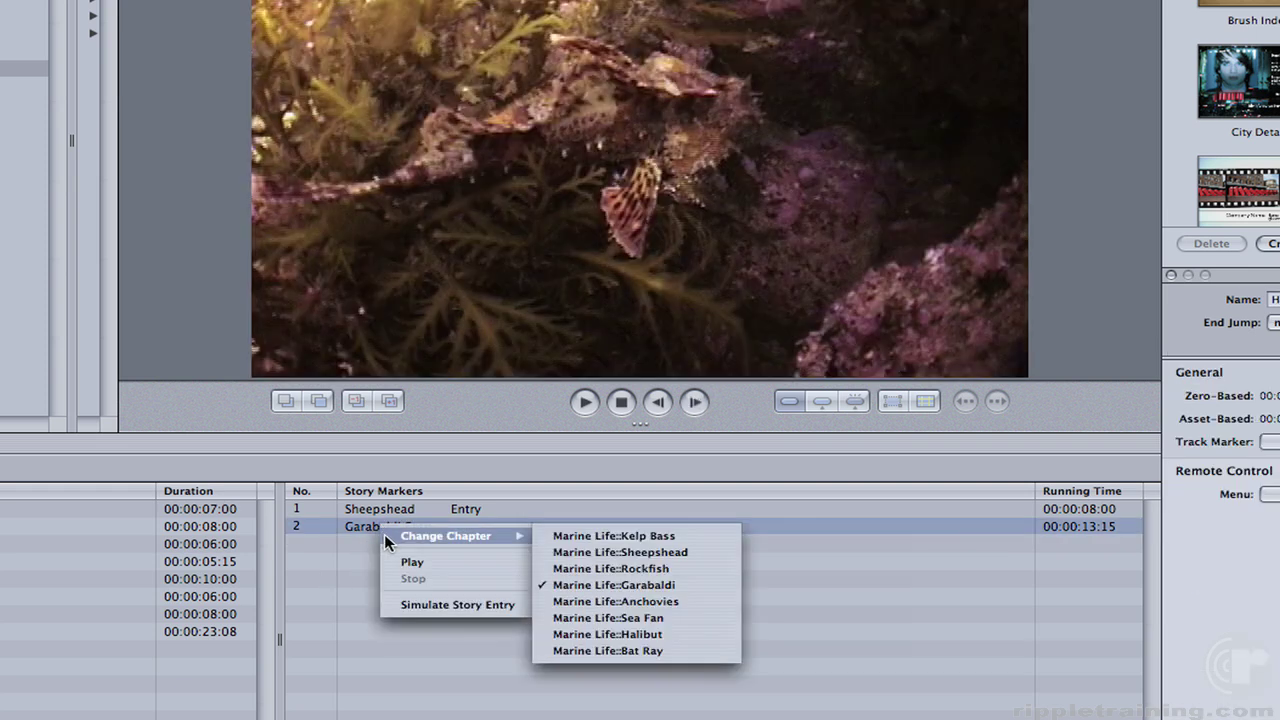
pyautogui.click(571, 632)
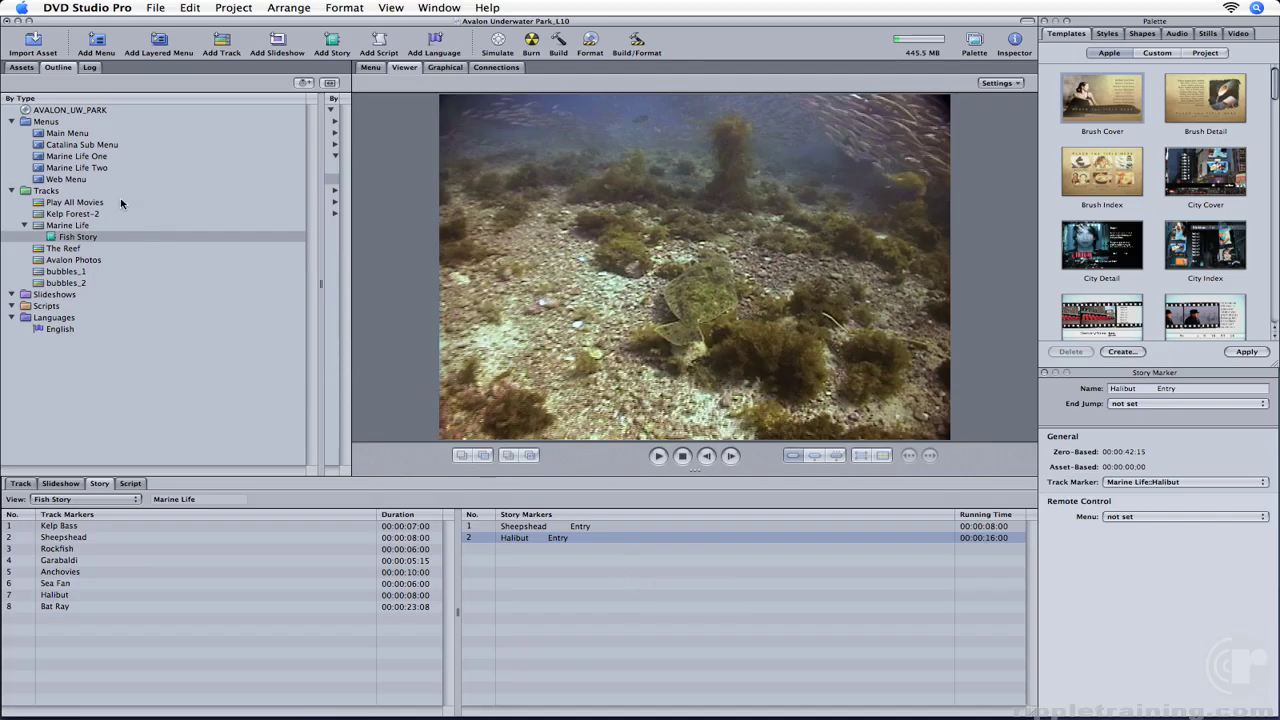
# On the Catalina Sub Menu, target the Marine Life button to Marine Life::Fish Story
pyautogui.doubleClick(50, 145)
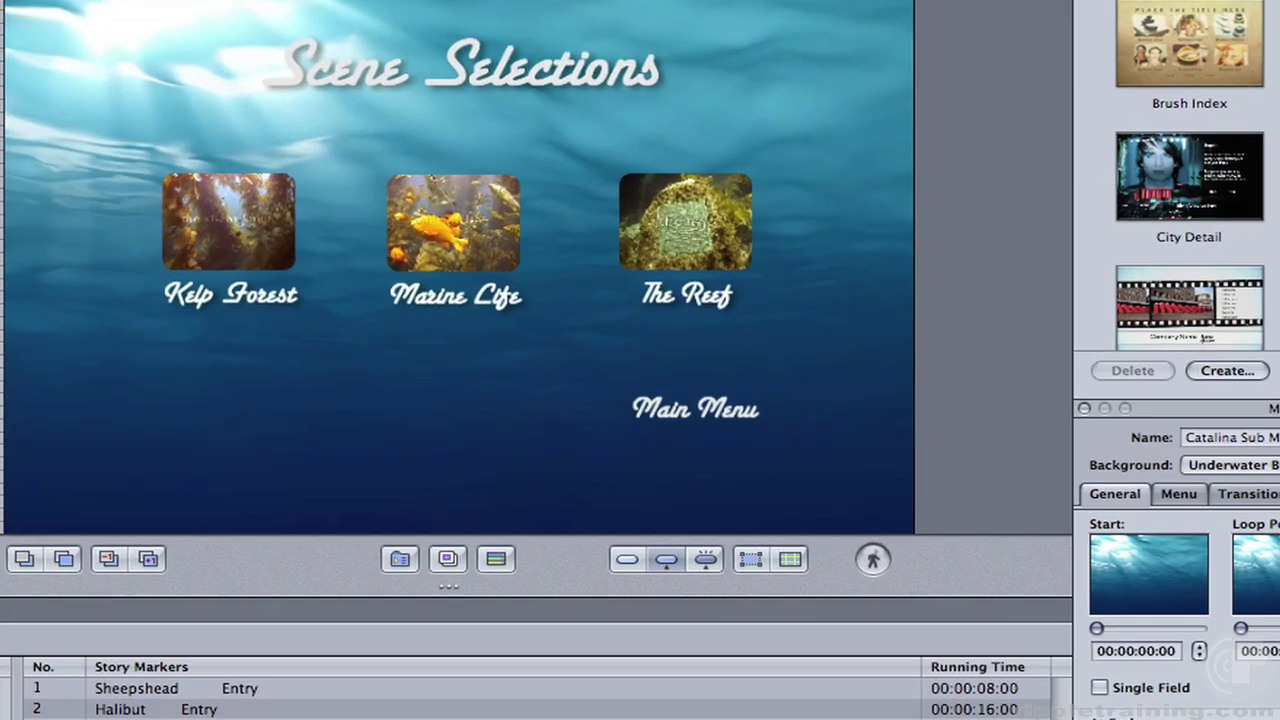
pyautogui.click(450, 240)
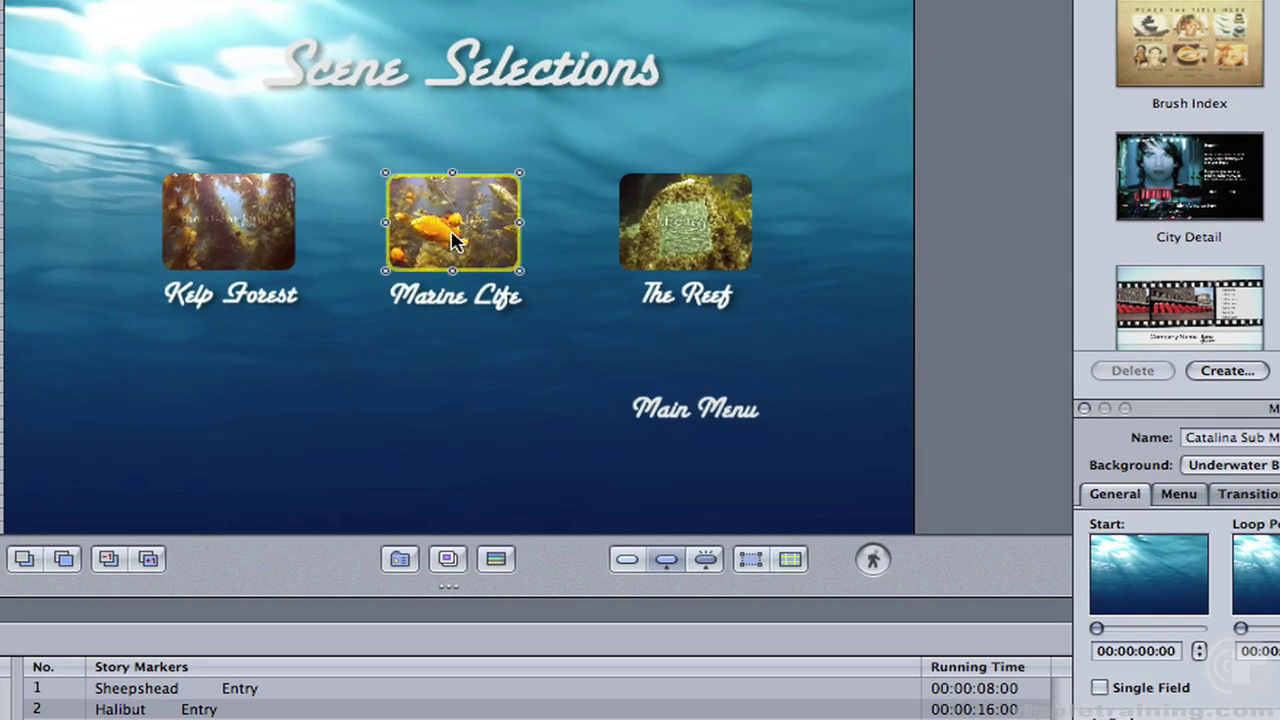
pyautogui.rightClick(452, 240)
pyautogui.moveTo(571, 243)
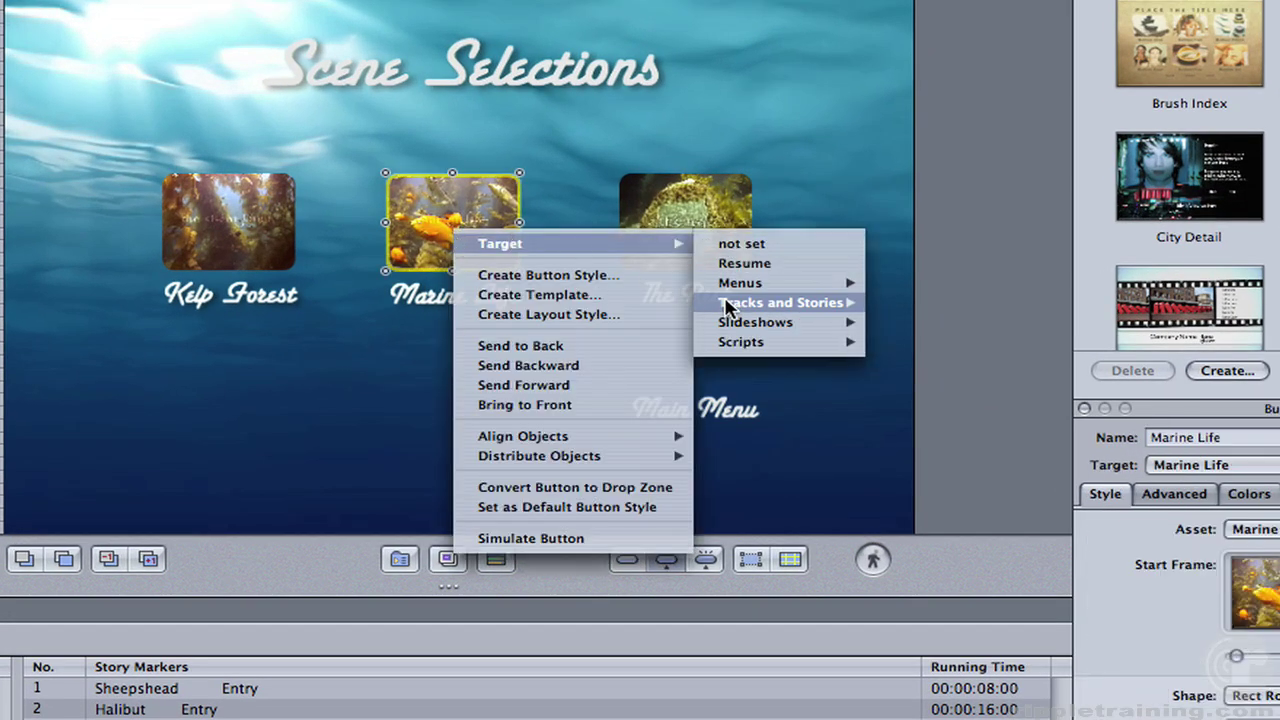
pyautogui.moveTo(805, 310)
pyautogui.moveTo(1000, 361)
pyautogui.click(1110, 362)
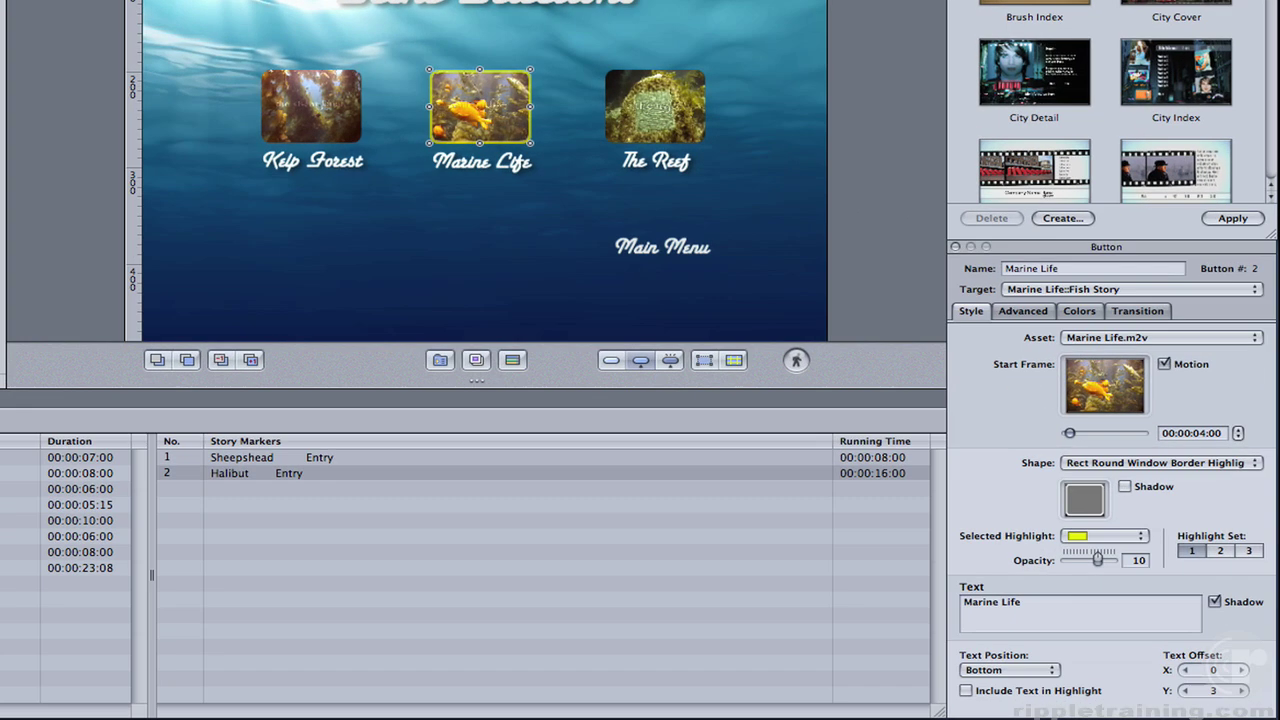
pyautogui.click(100, 237)
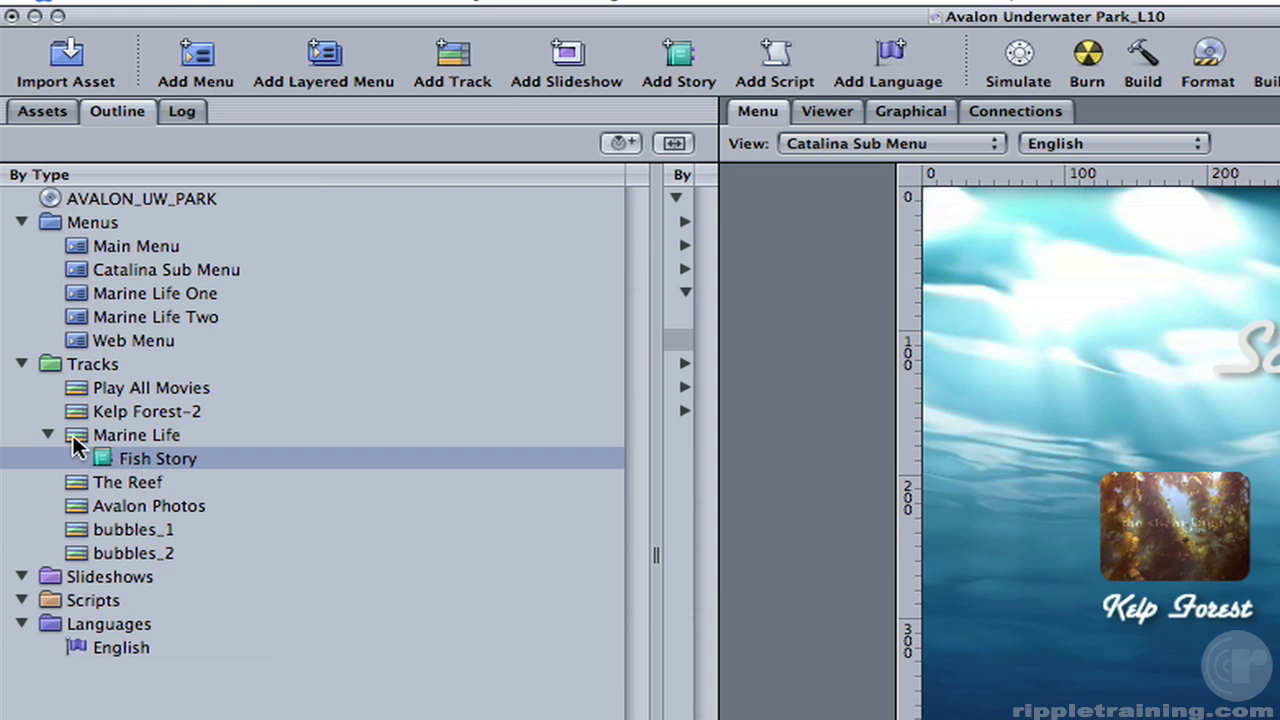
# Select Fish Story and bring its Stream Options into view in the Inspector
pyautogui.click(78, 445)
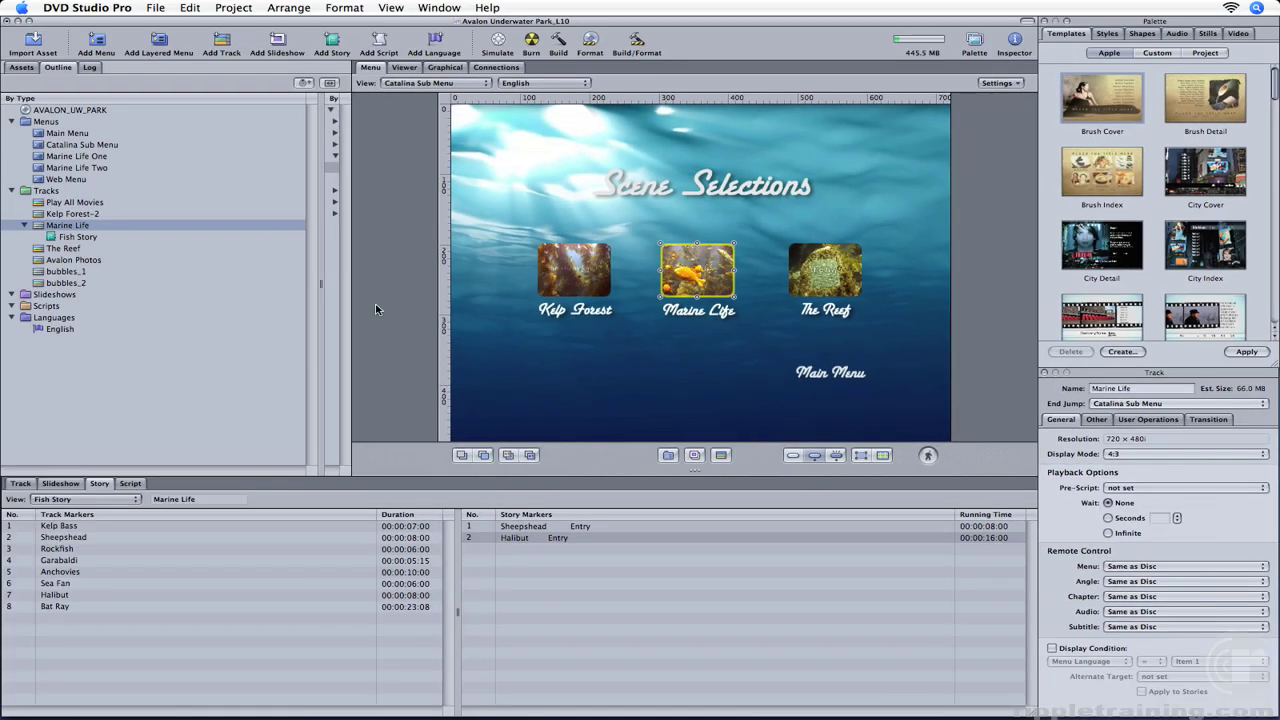
pyautogui.click(95, 238)
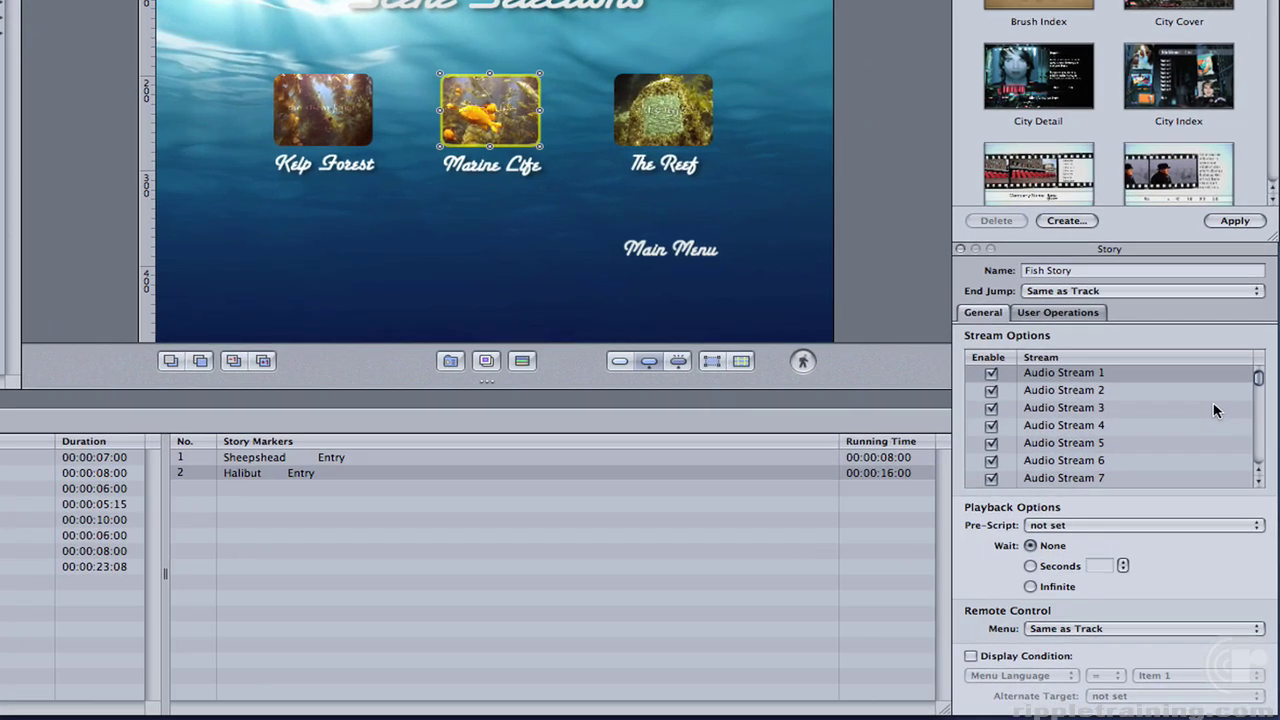
pyautogui.scroll(-1, 1228, 487)
pyautogui.scroll(-5, 1211, 395)
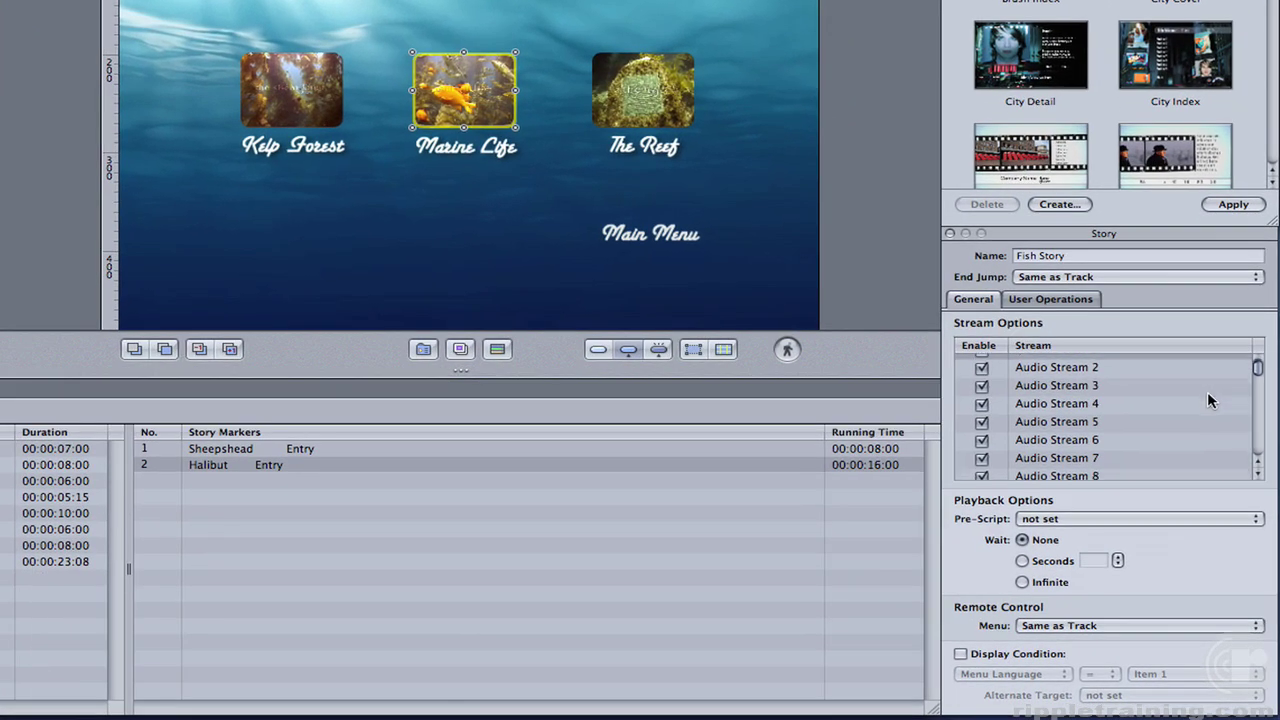
pyautogui.scroll(-6, 1203, 401)
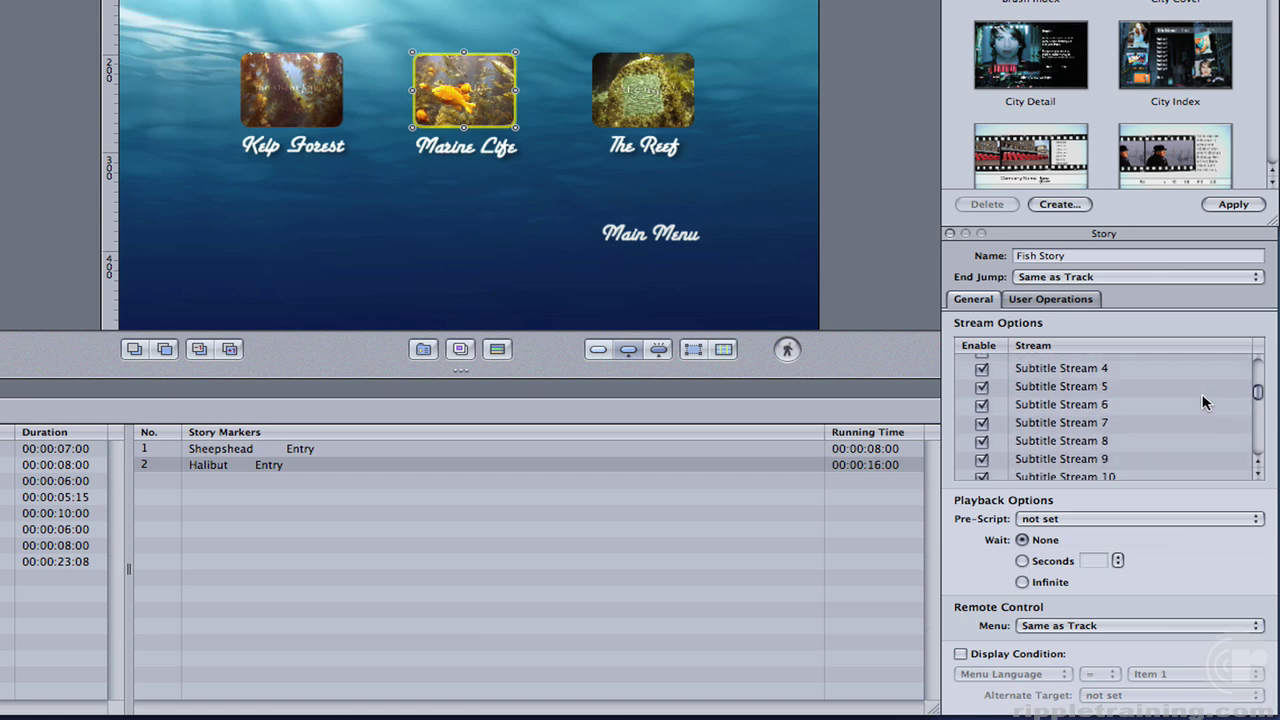
pyautogui.scroll(-8, 1200, 401)
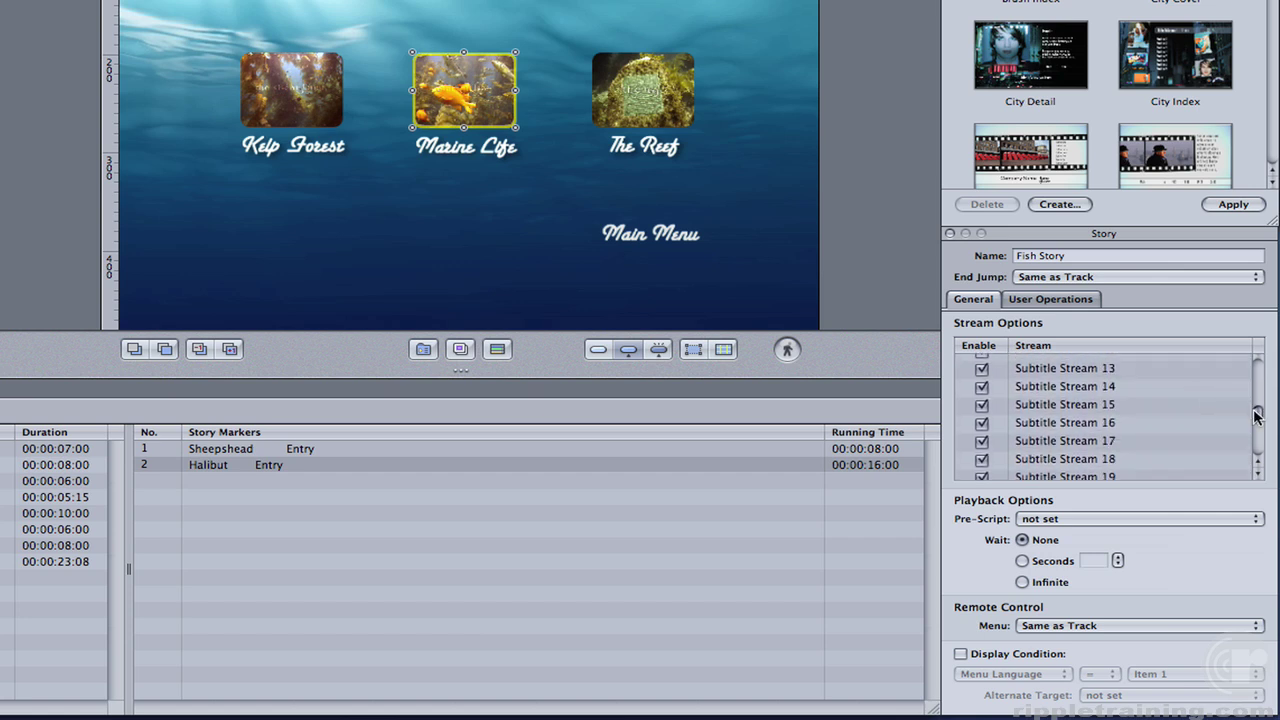
pyautogui.moveTo(1257, 414); pyautogui.dragTo(1255, 358)
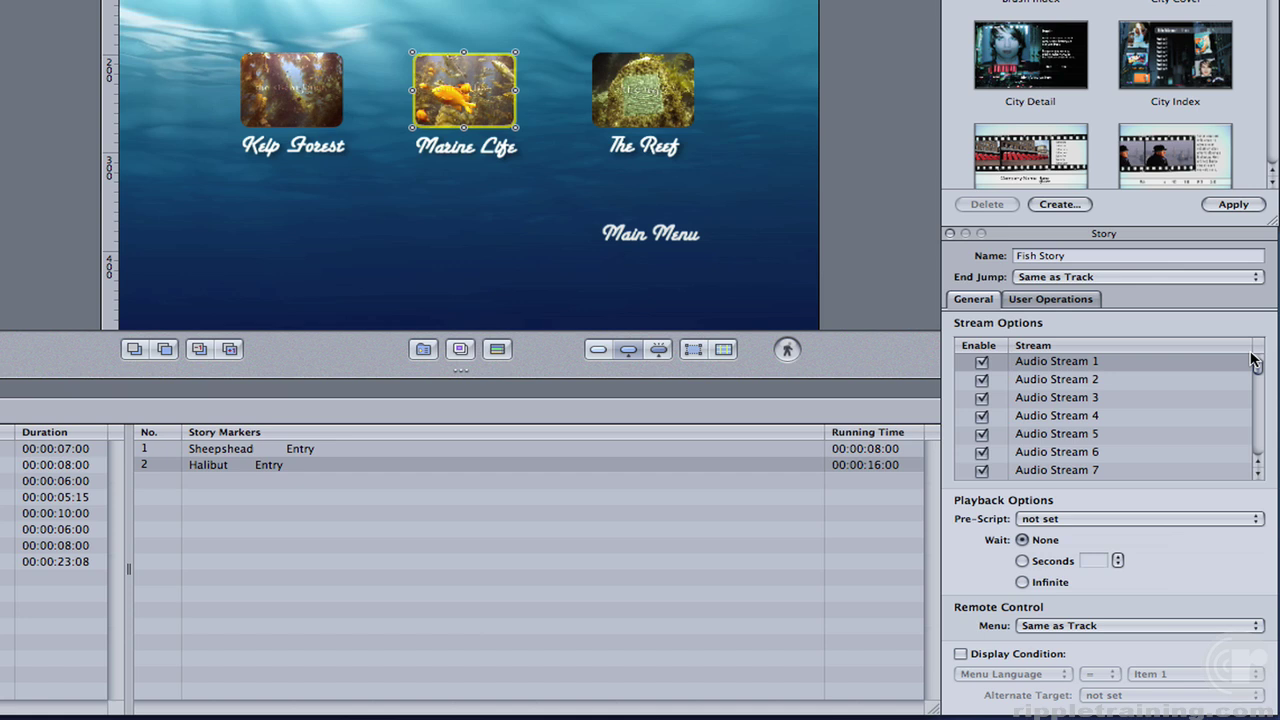
# Uncheck Enable for Audio Stream 1, leaving Audio Stream 2 enabled
pyautogui.click(982, 381)
pyautogui.click(982, 381)
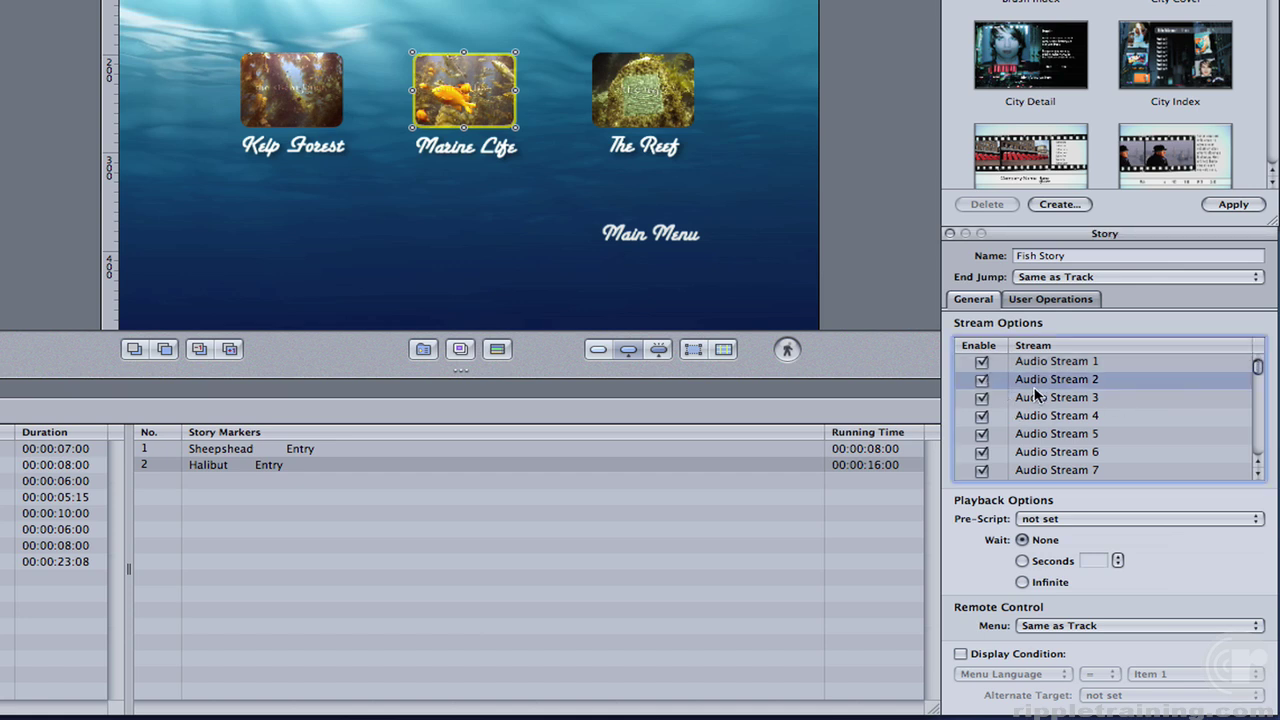
pyautogui.click(982, 384)
pyautogui.click(981, 381)
pyautogui.click(982, 363)
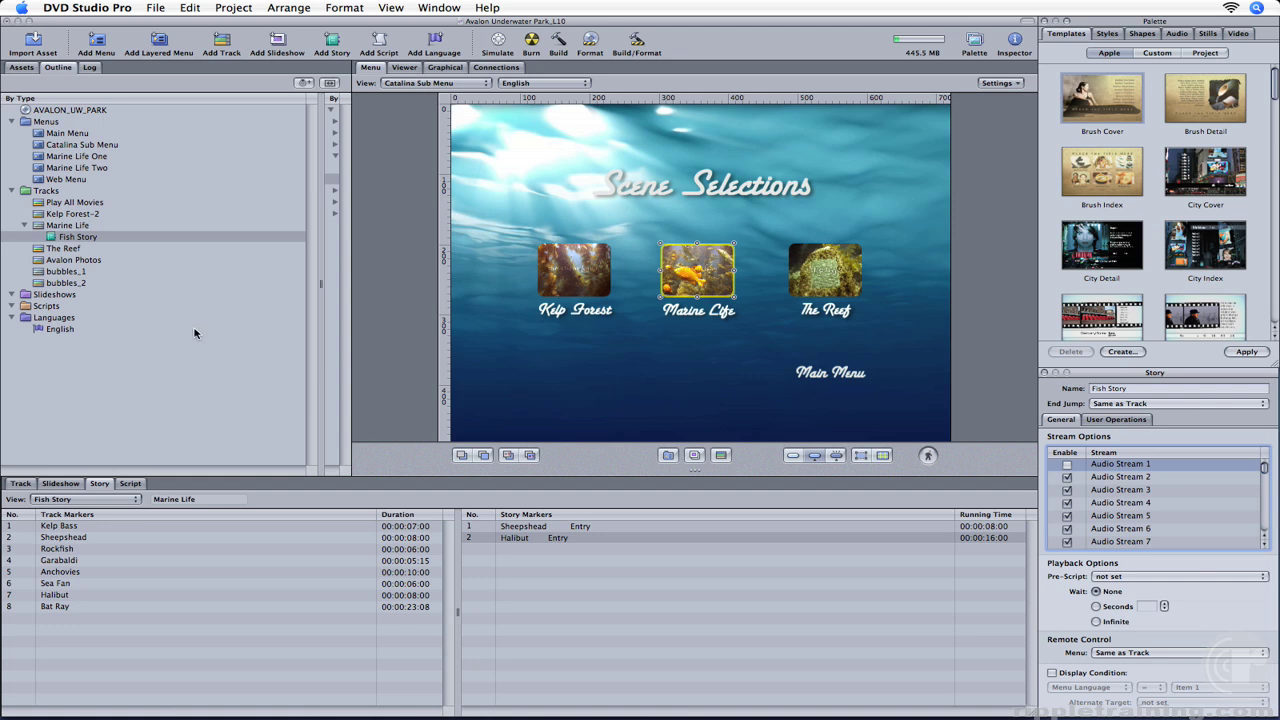
# Run Simulate Story on Fish Story from its Outline context menu
pyautogui.rightClick(52, 237)
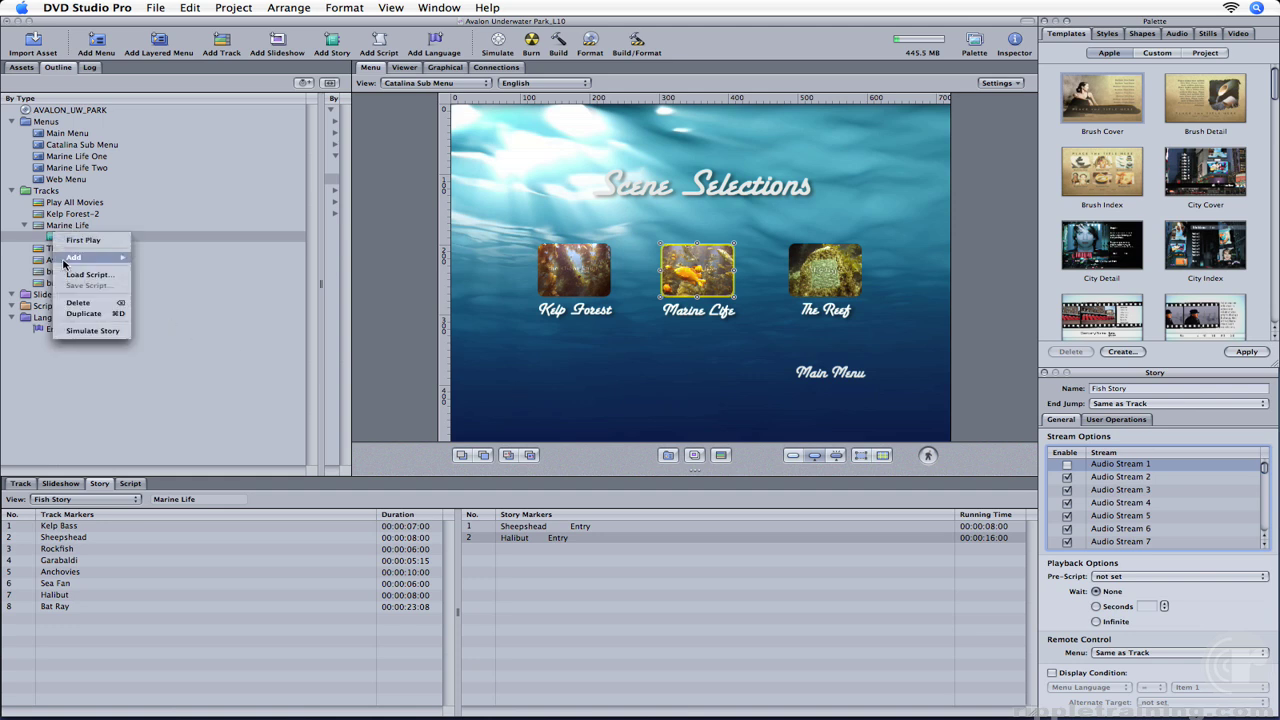
pyautogui.click(82, 331)
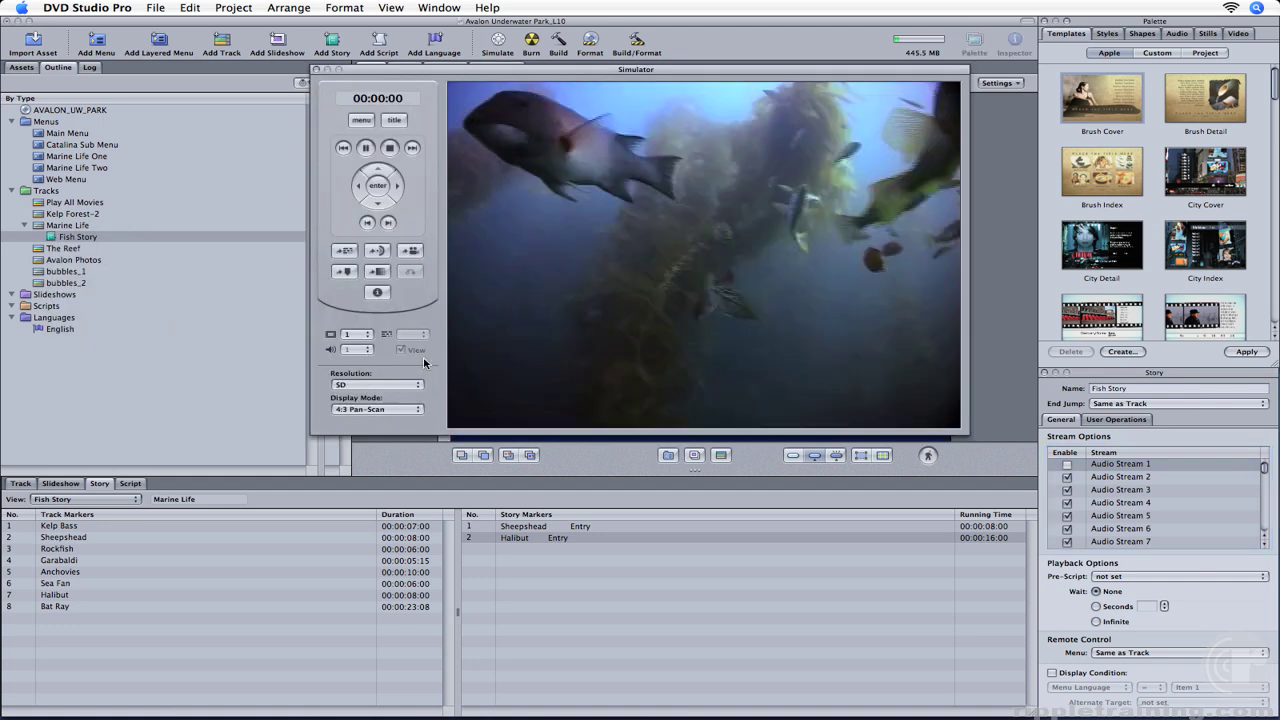